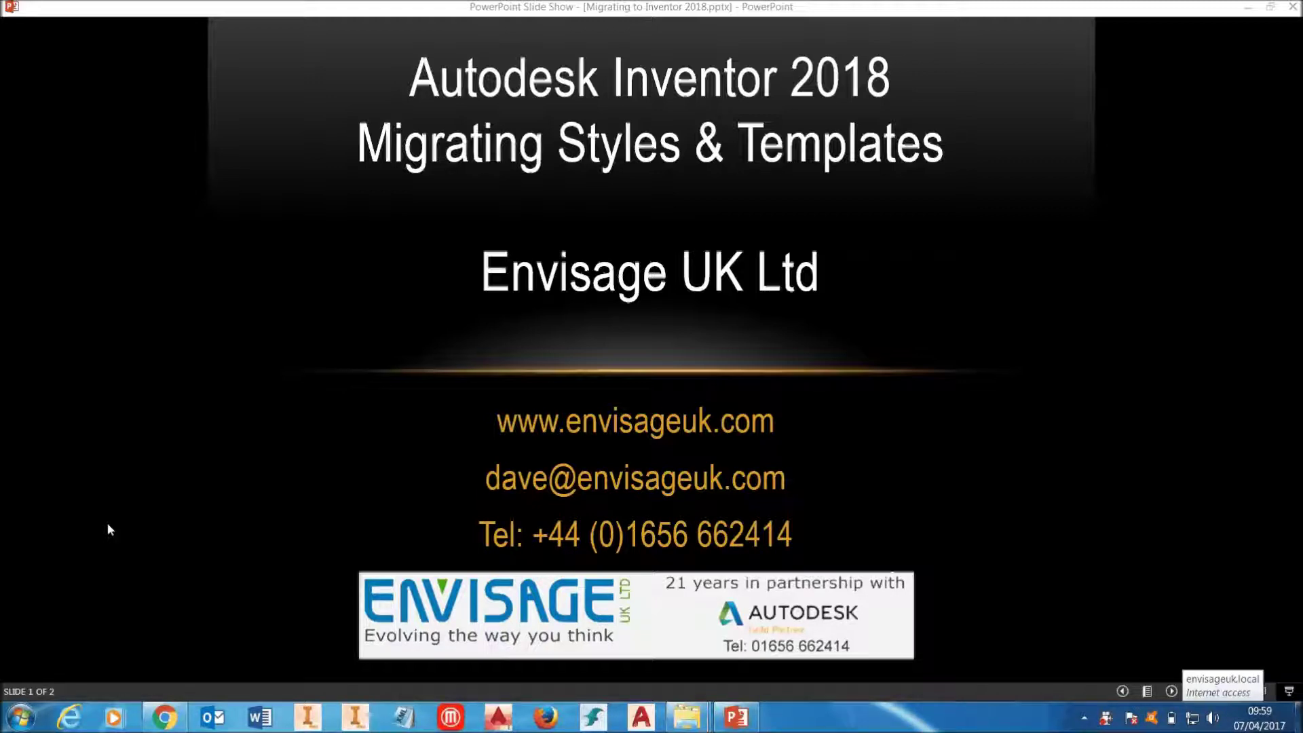
- Minimize the PowerPoint slideshow to reveal the SD Disk (F:) folder window
click(1249, 8)
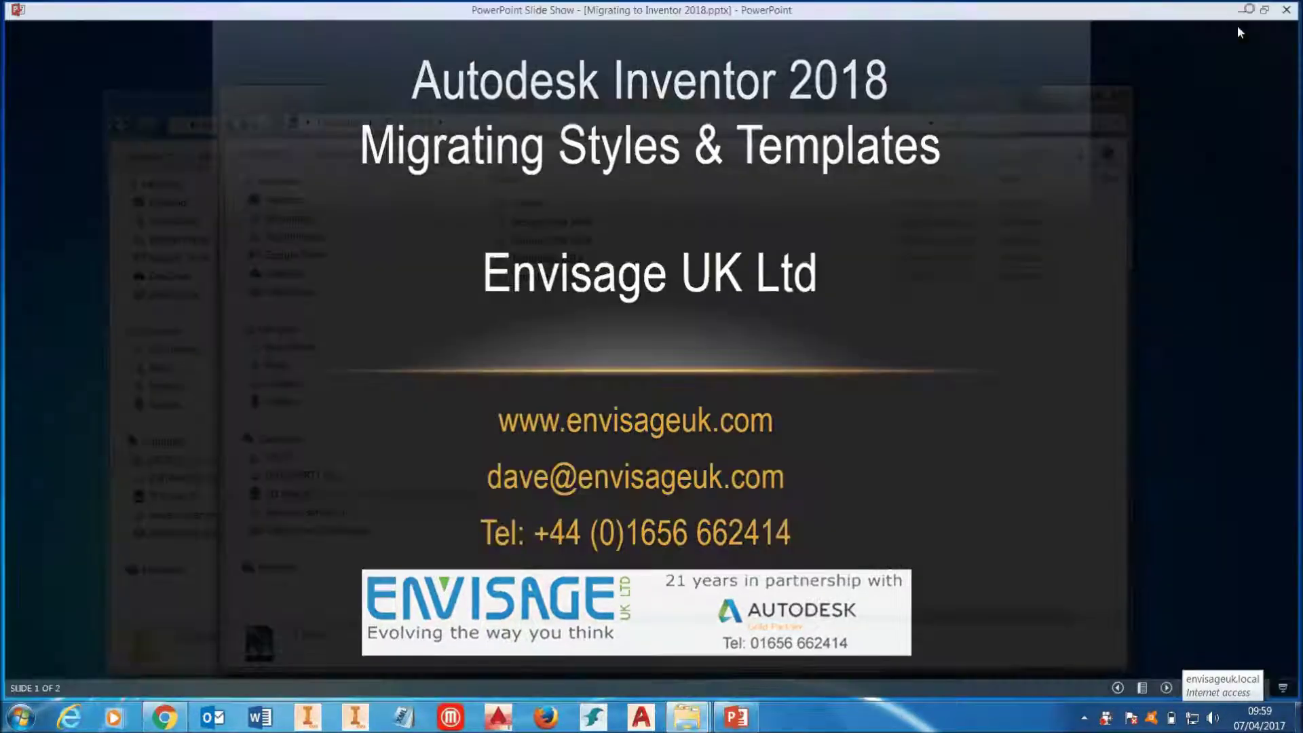
drag(665, 106, 686, 94)
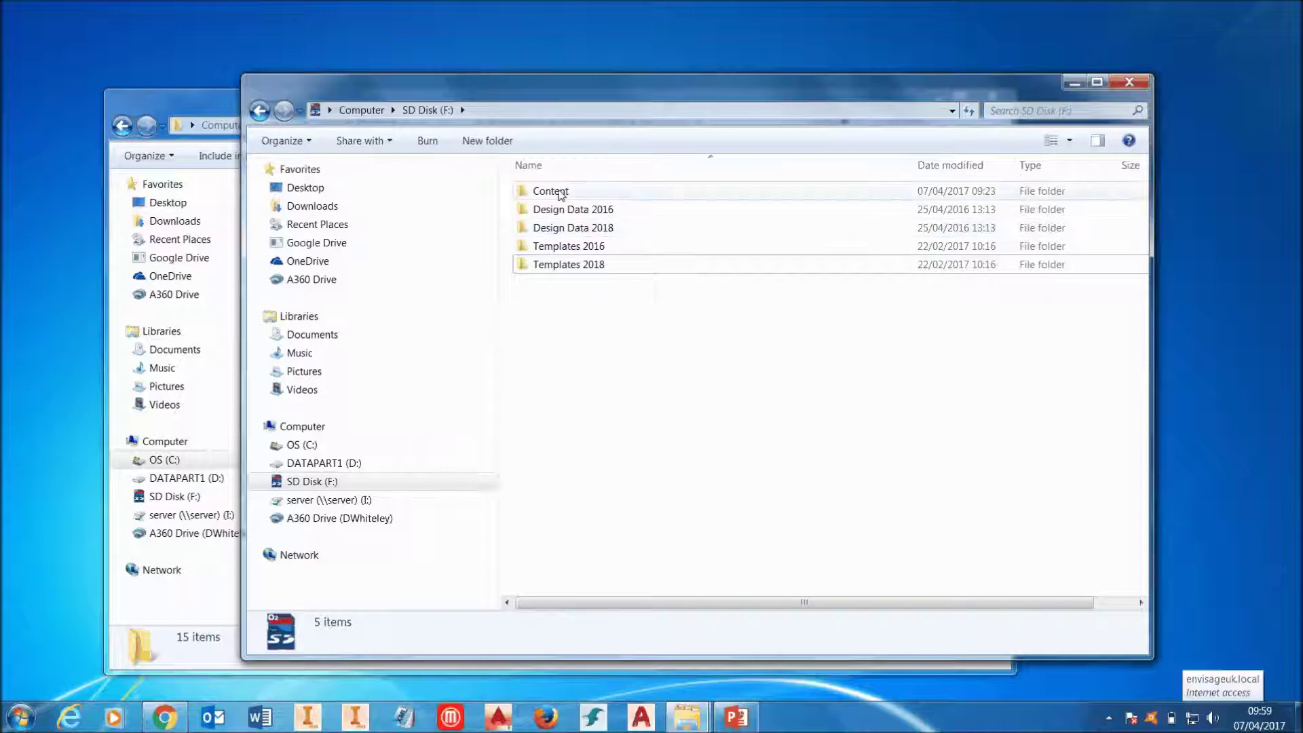
mouse_move(560, 197)
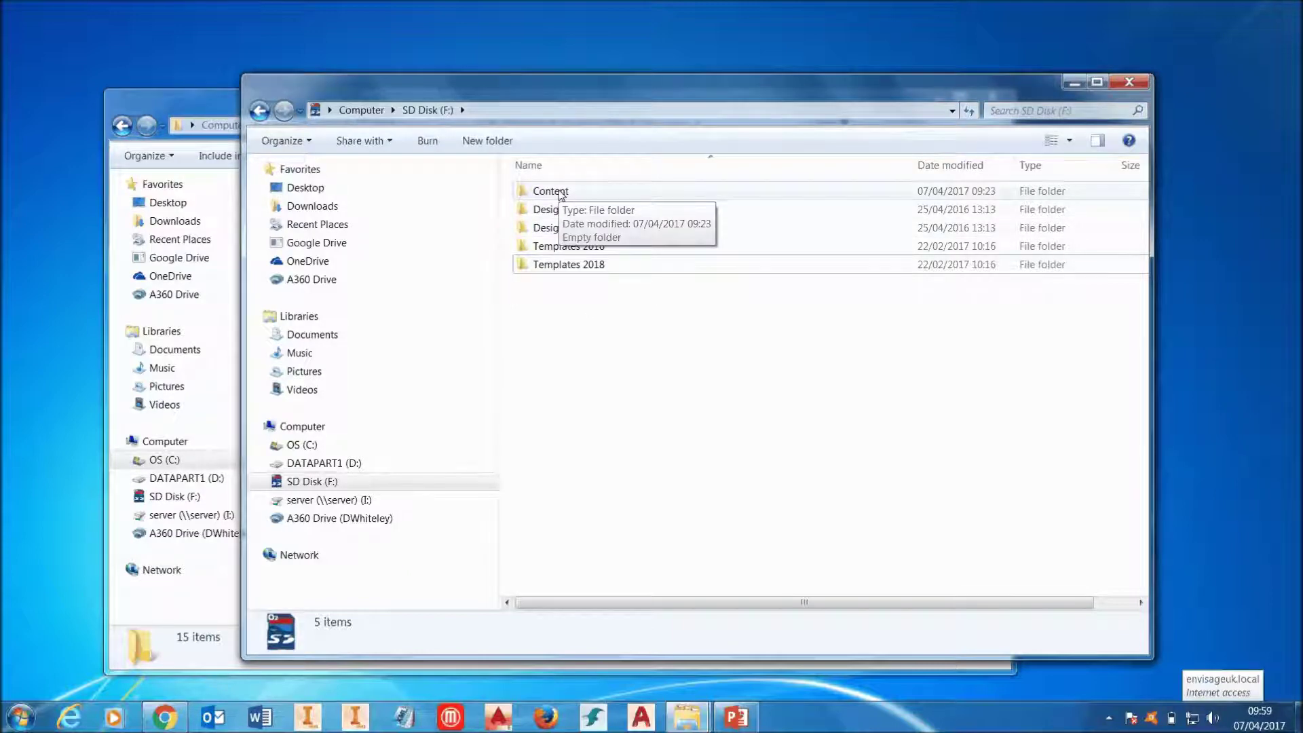
- Clear the Read-only attribute on Templates 2018 and all its subfolders and files
right_click(557, 266)
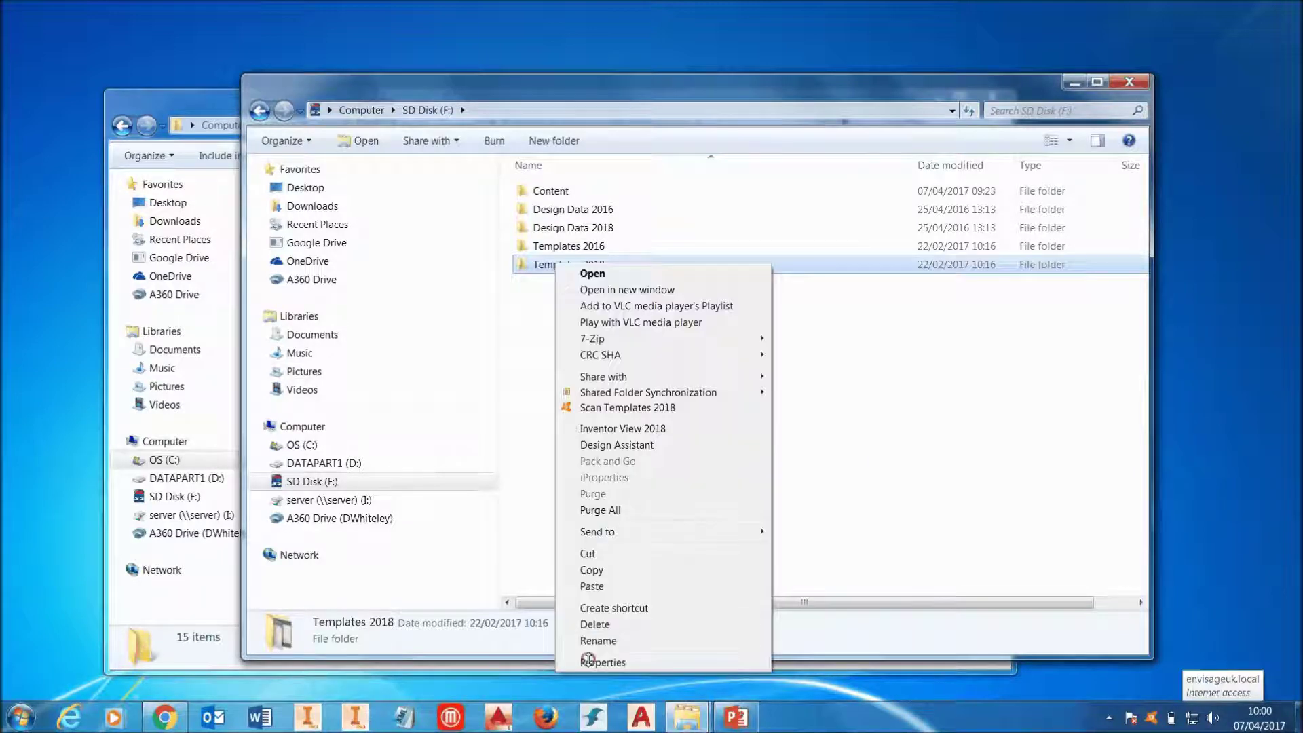
click(588, 660)
click(641, 524)
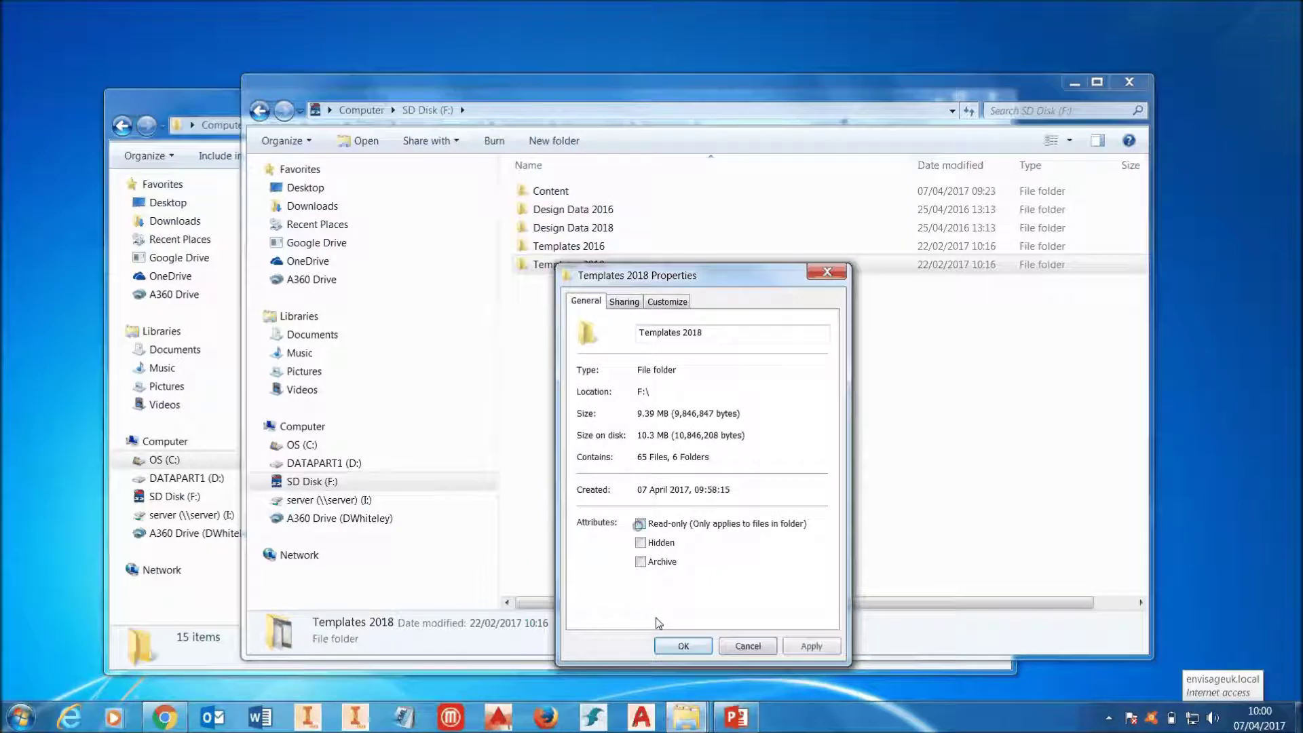
click(681, 647)
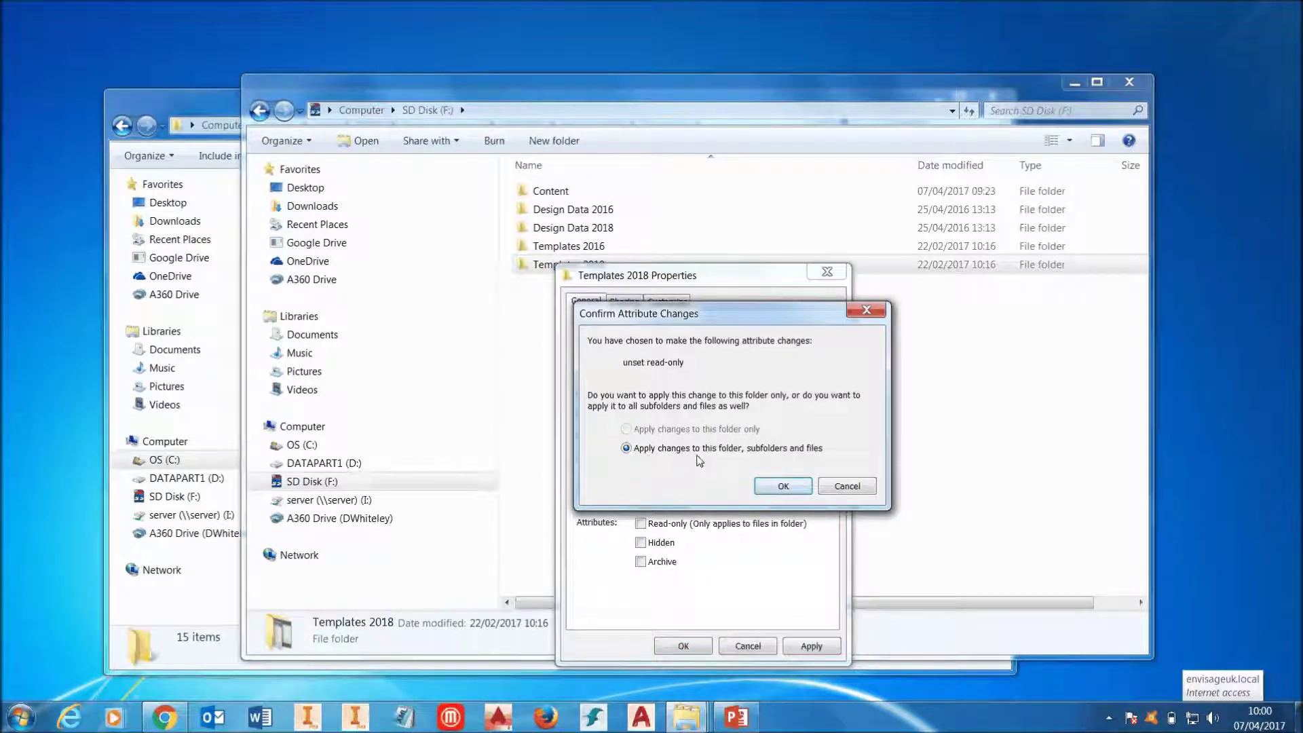
click(760, 483)
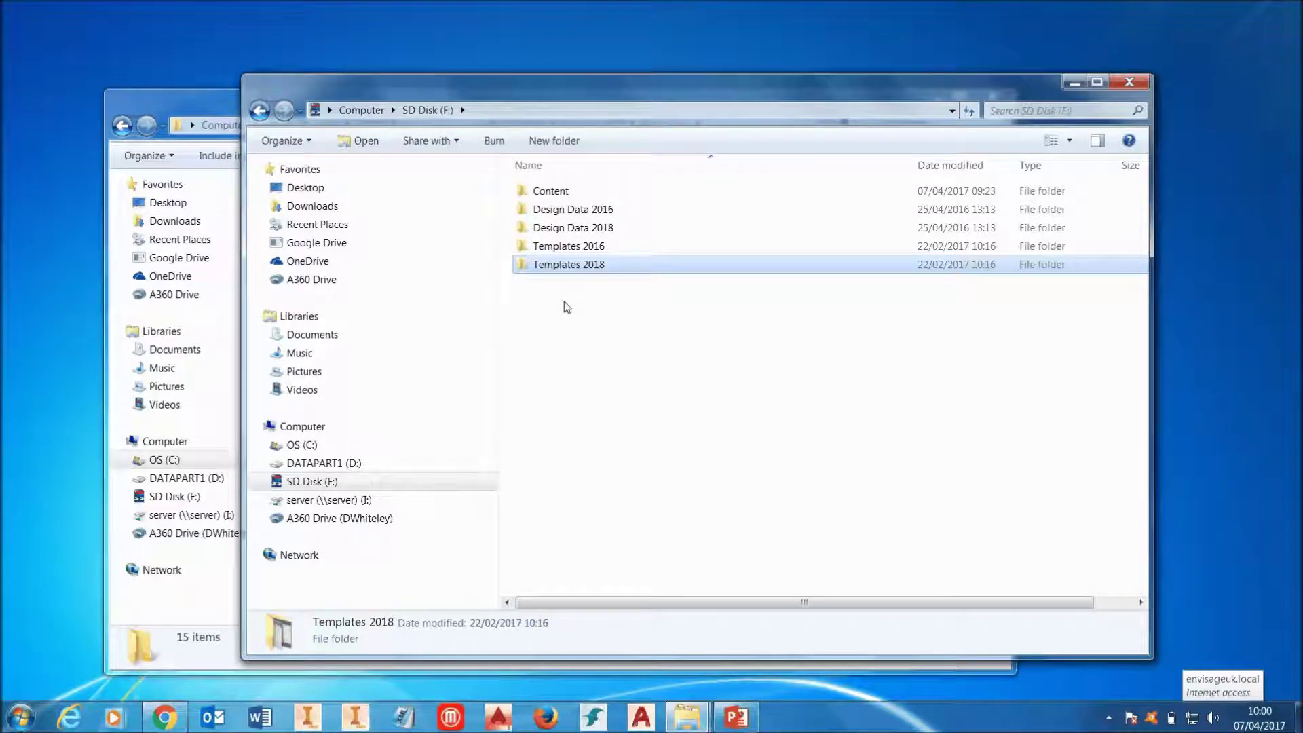
click(565, 300)
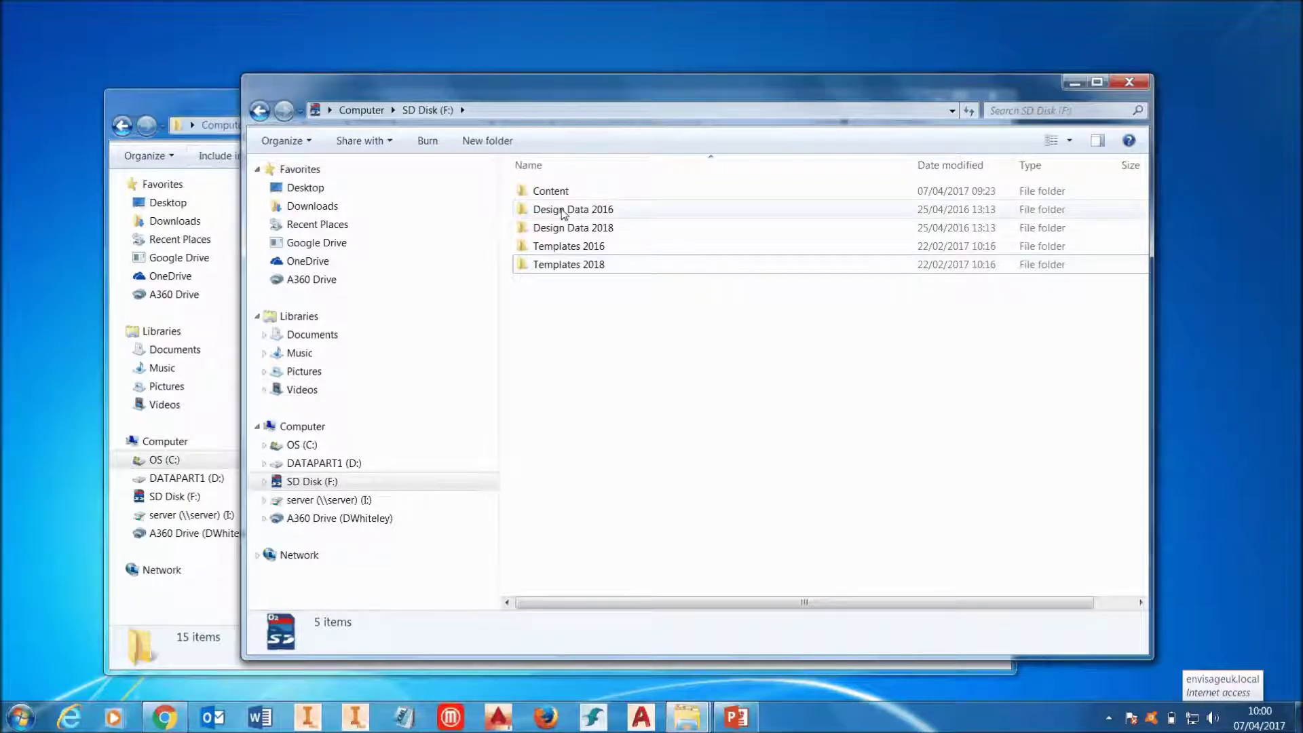
- Copy the four sample PDF templates from Inventor 2018 Templates into F:\Templates 2018
click(217, 112)
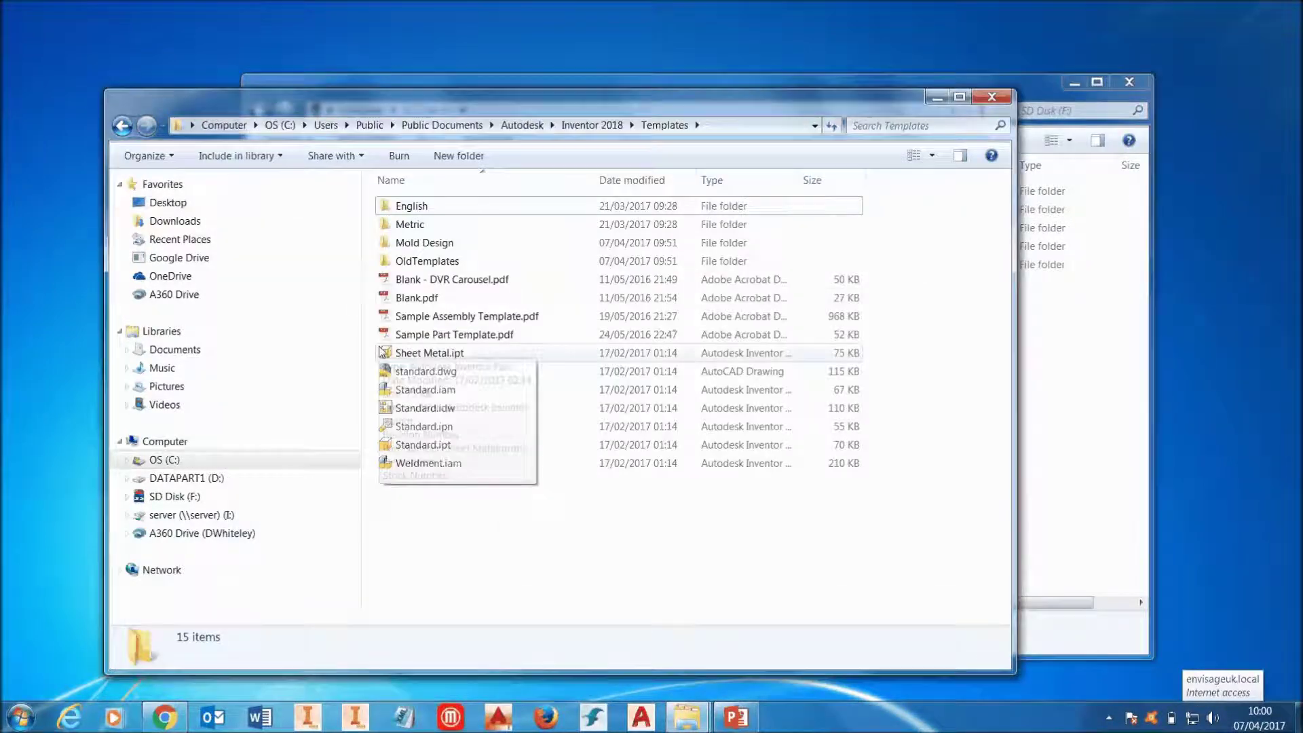
click(405, 280)
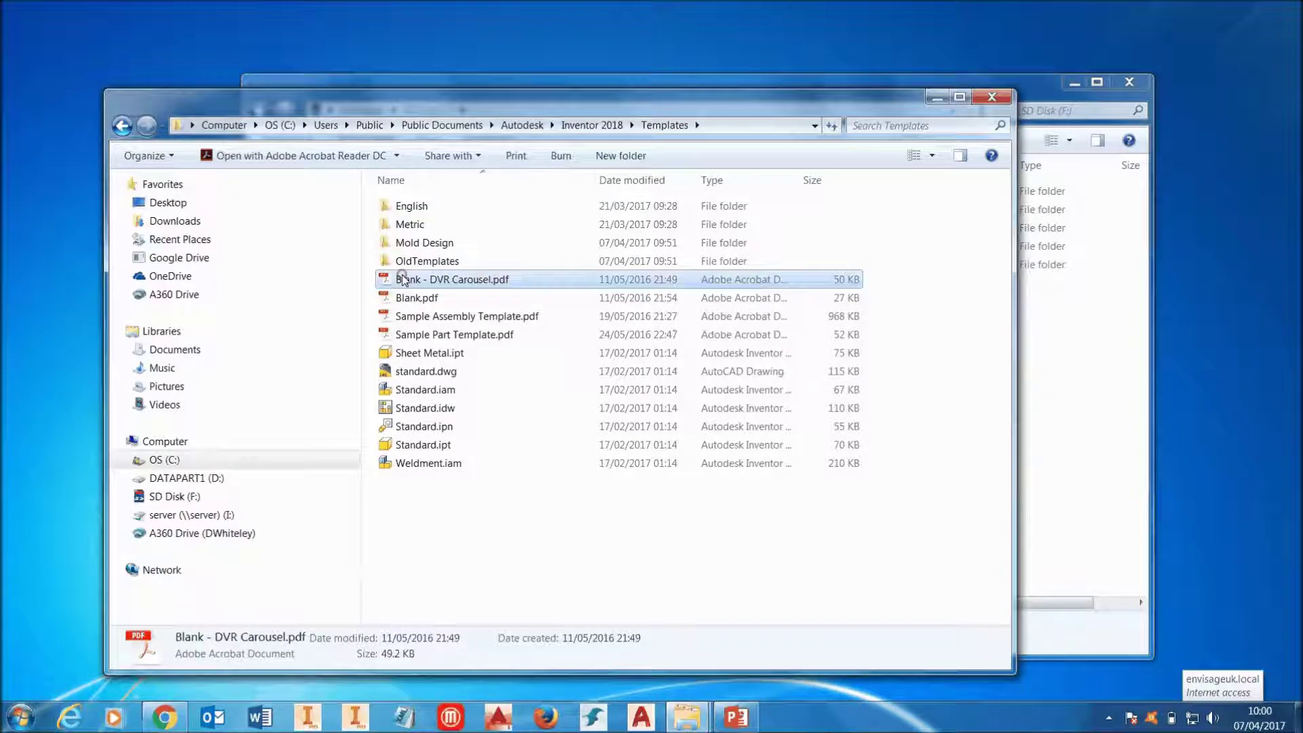
shift+click(414, 334)
right_click(414, 334)
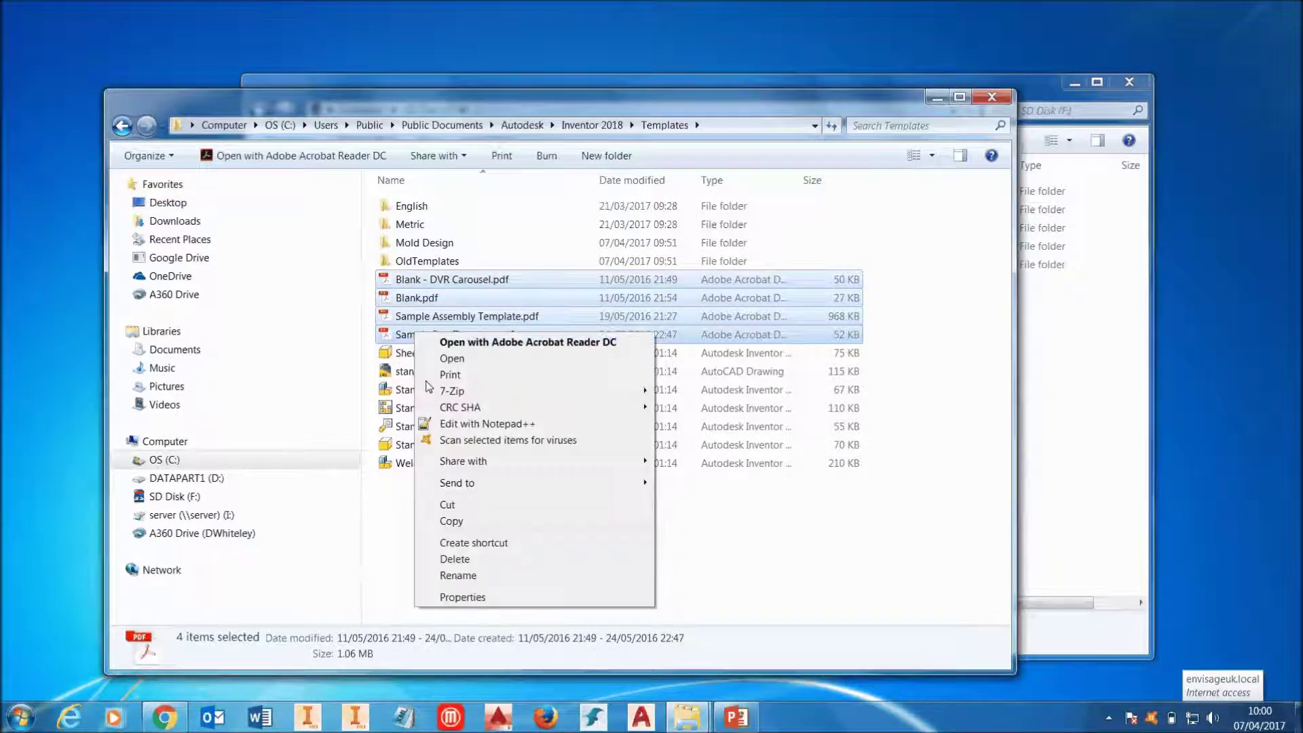
click(476, 520)
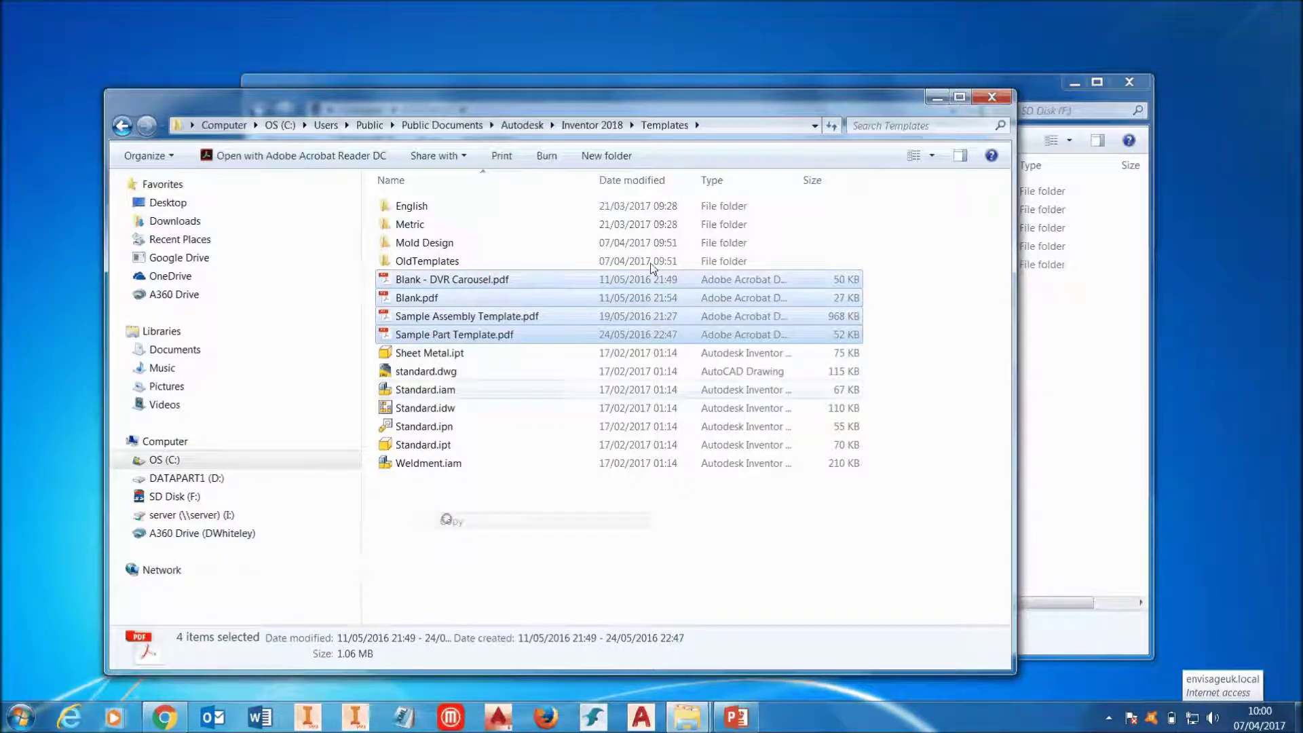
click(1030, 97)
double_click(598, 265)
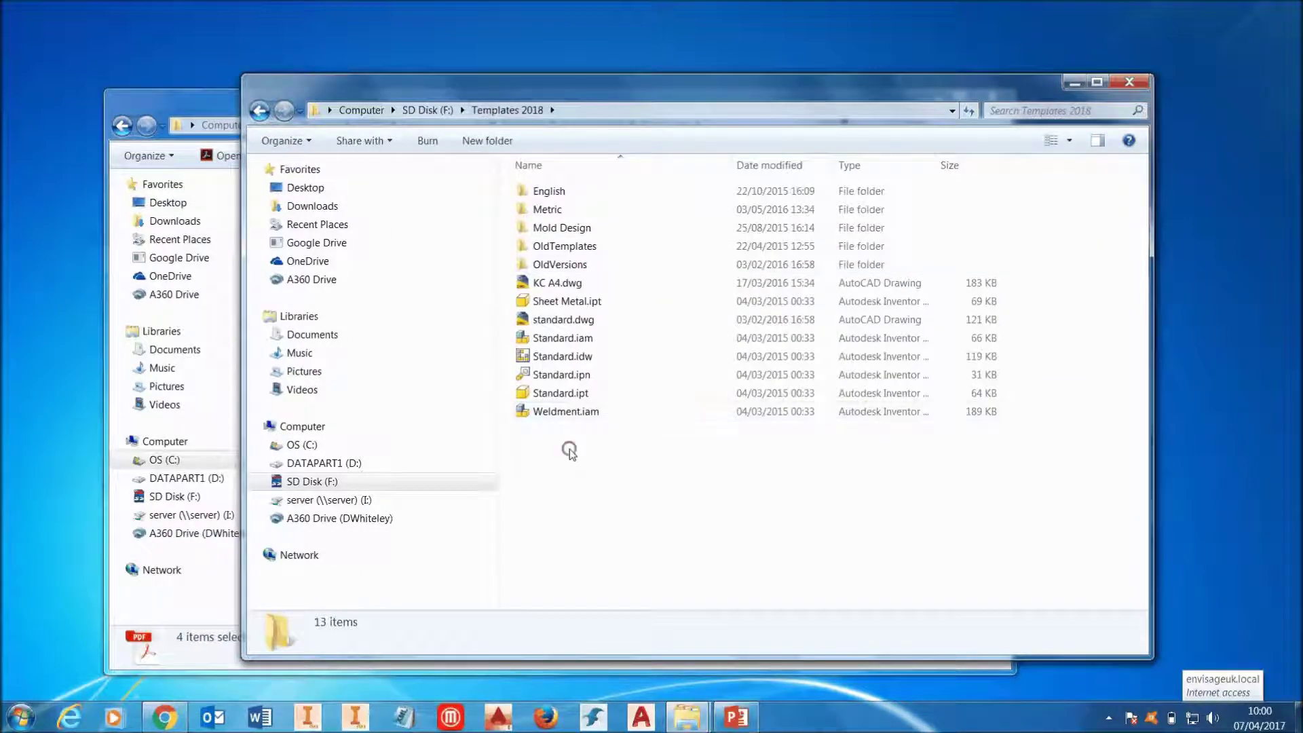
key(ctrl+v)
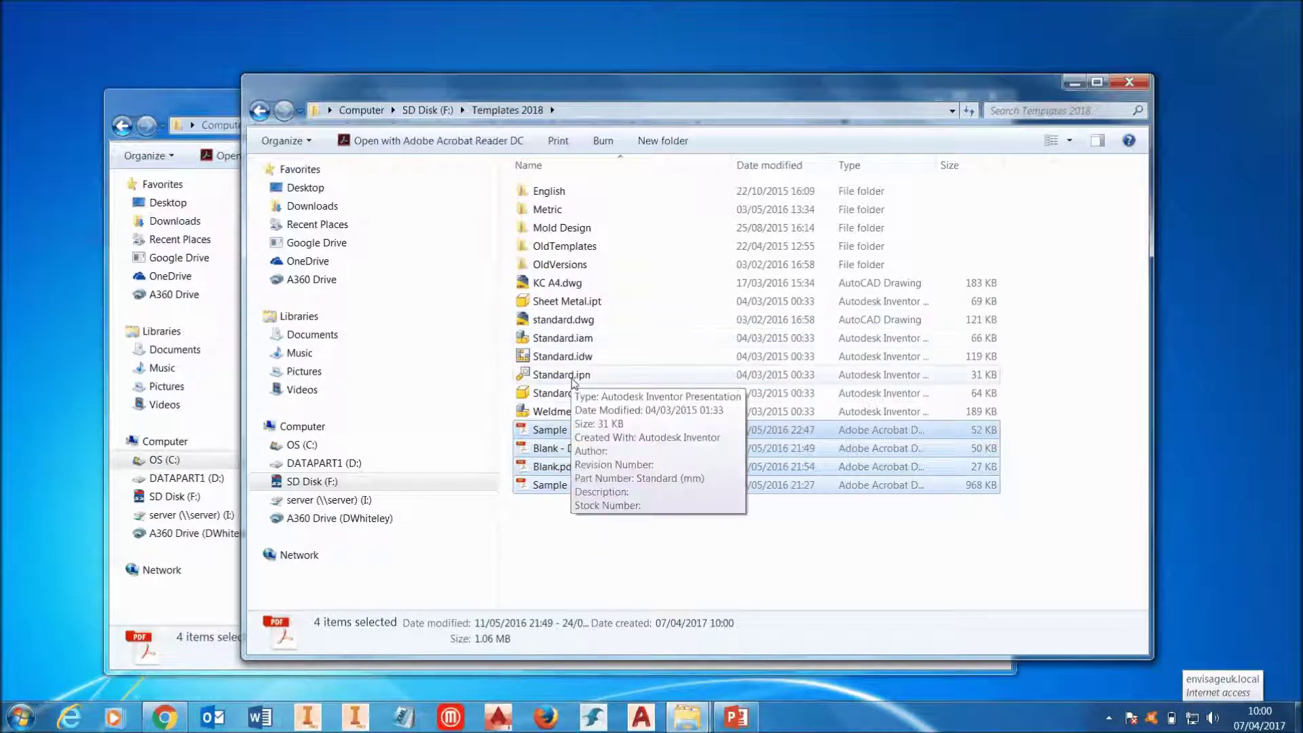
drag(892, 89, 884, 86)
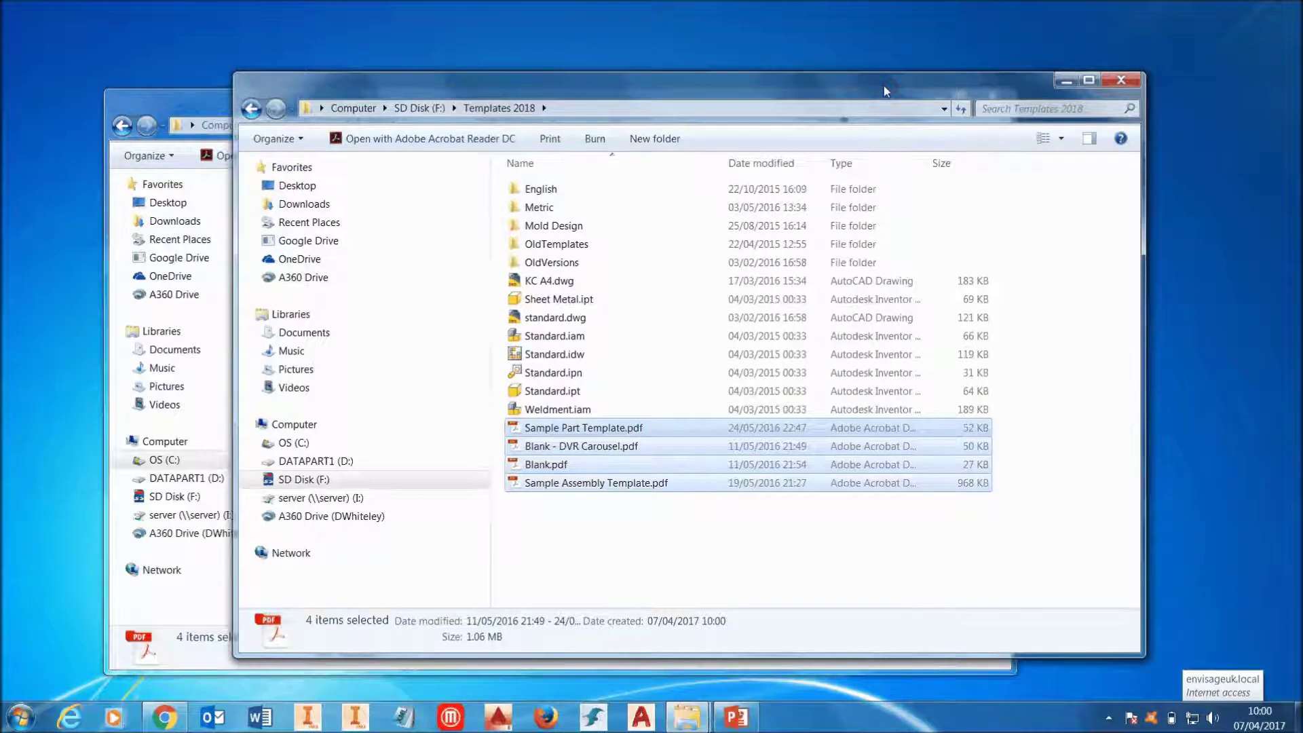
- Return to the SD Disk root, search 'style' and launch Style Library Manager 2018
click(425, 109)
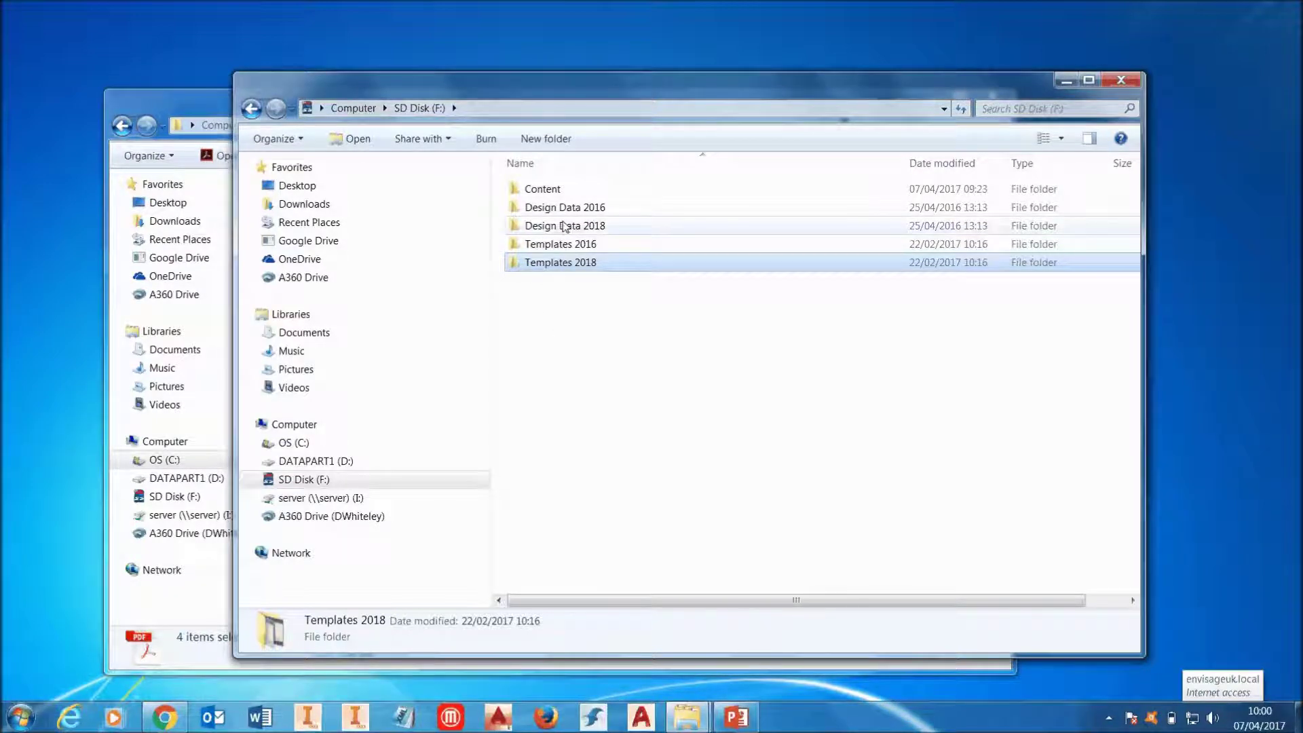
click(20, 717)
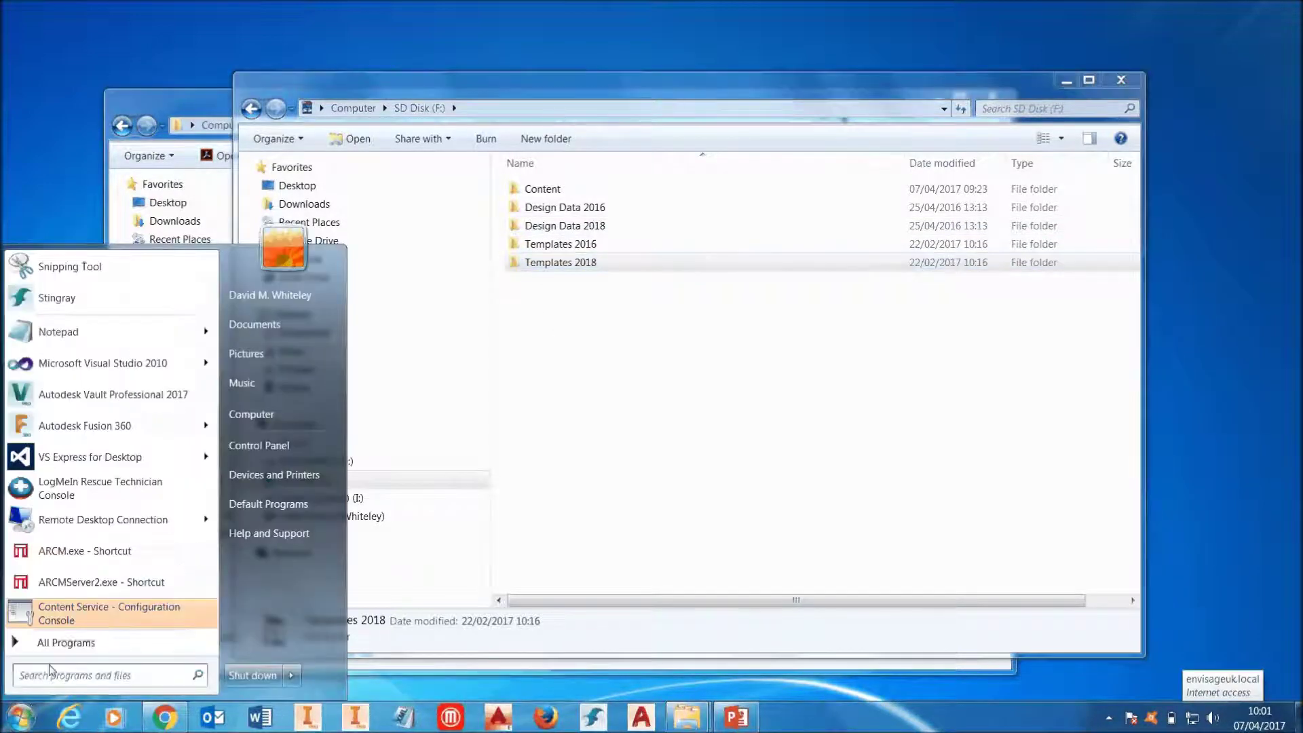
text(sty)
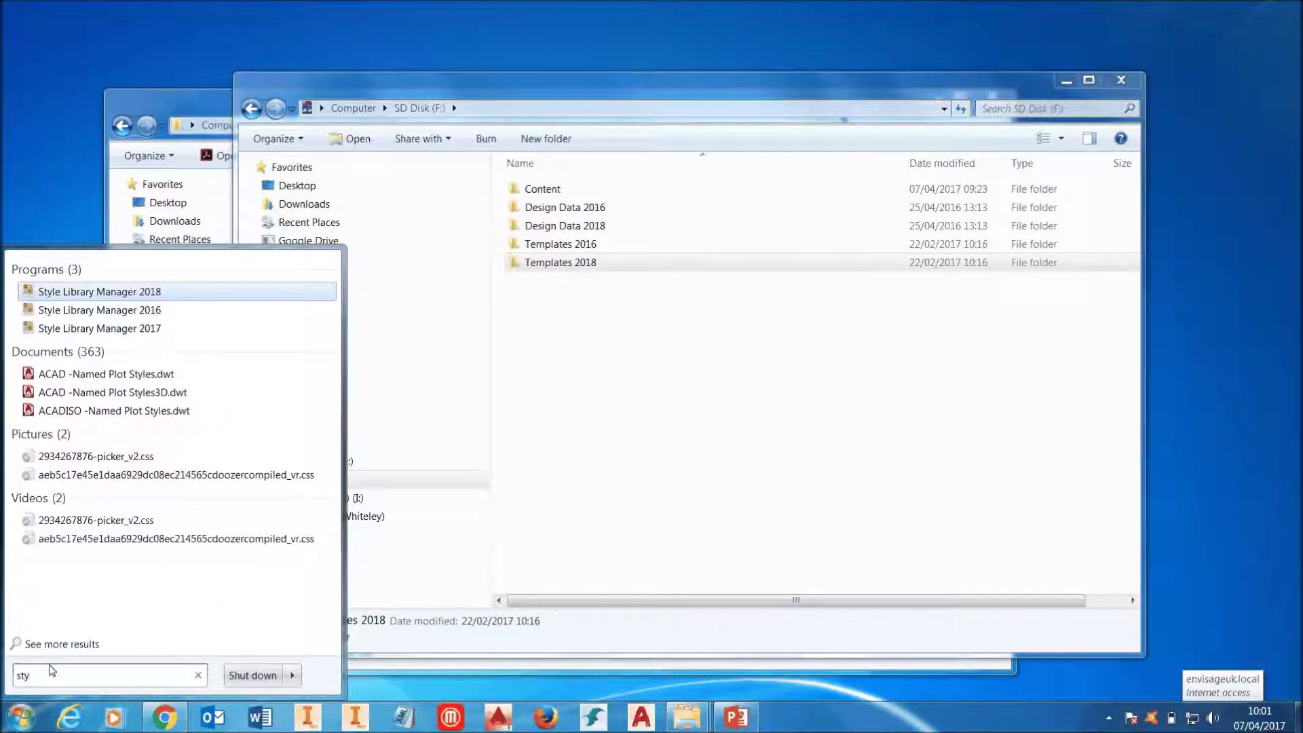
text(les)
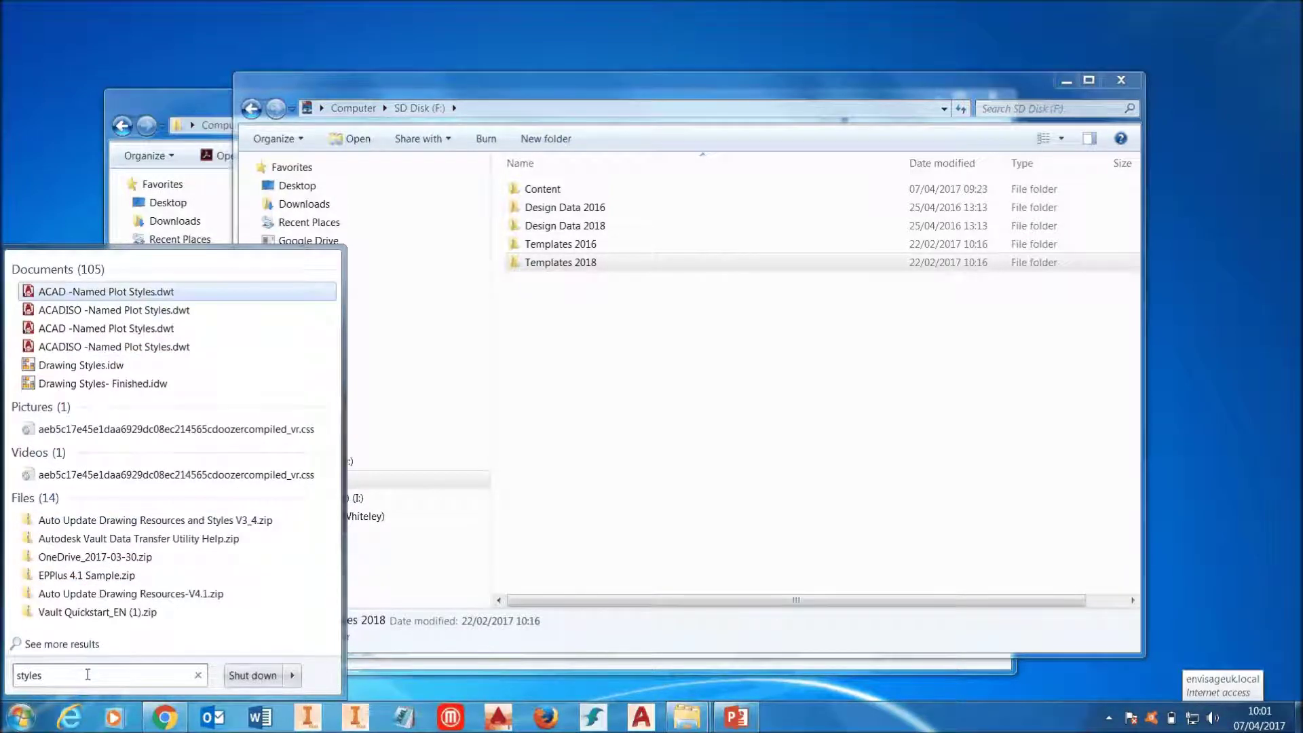
key(BackSpace)
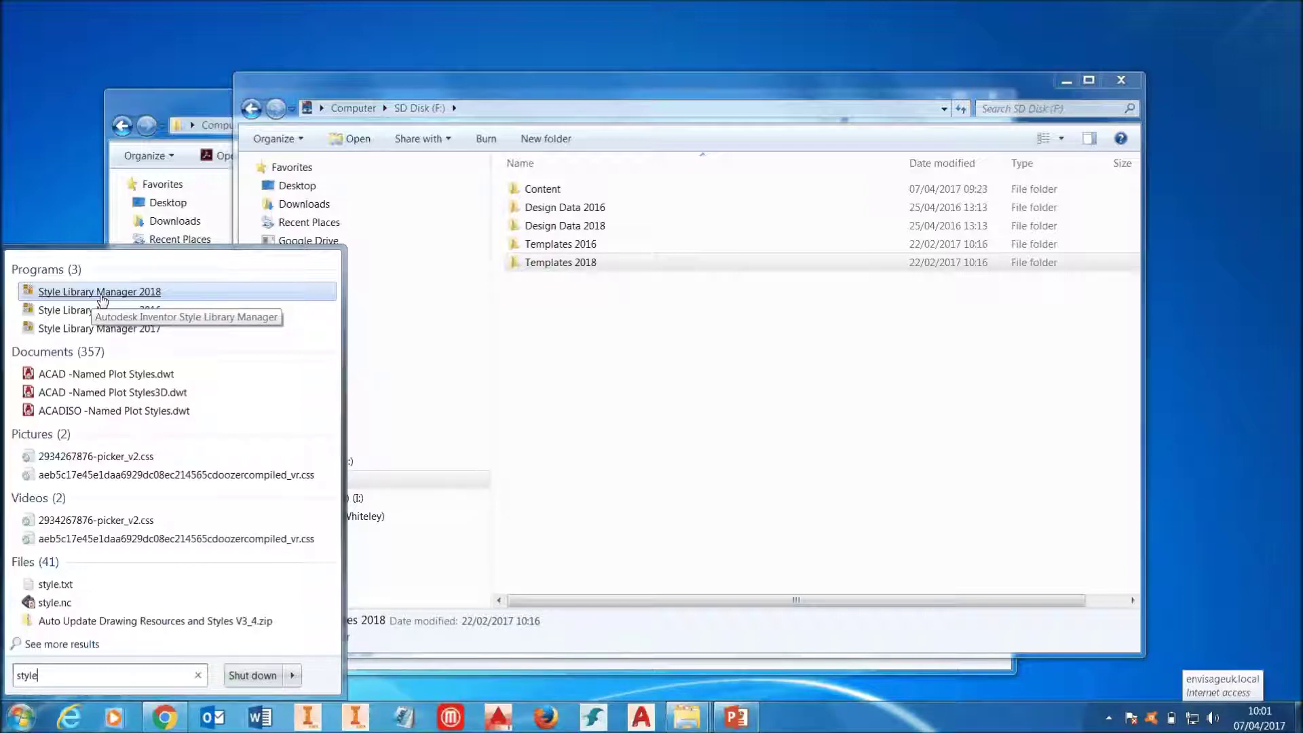
click(101, 292)
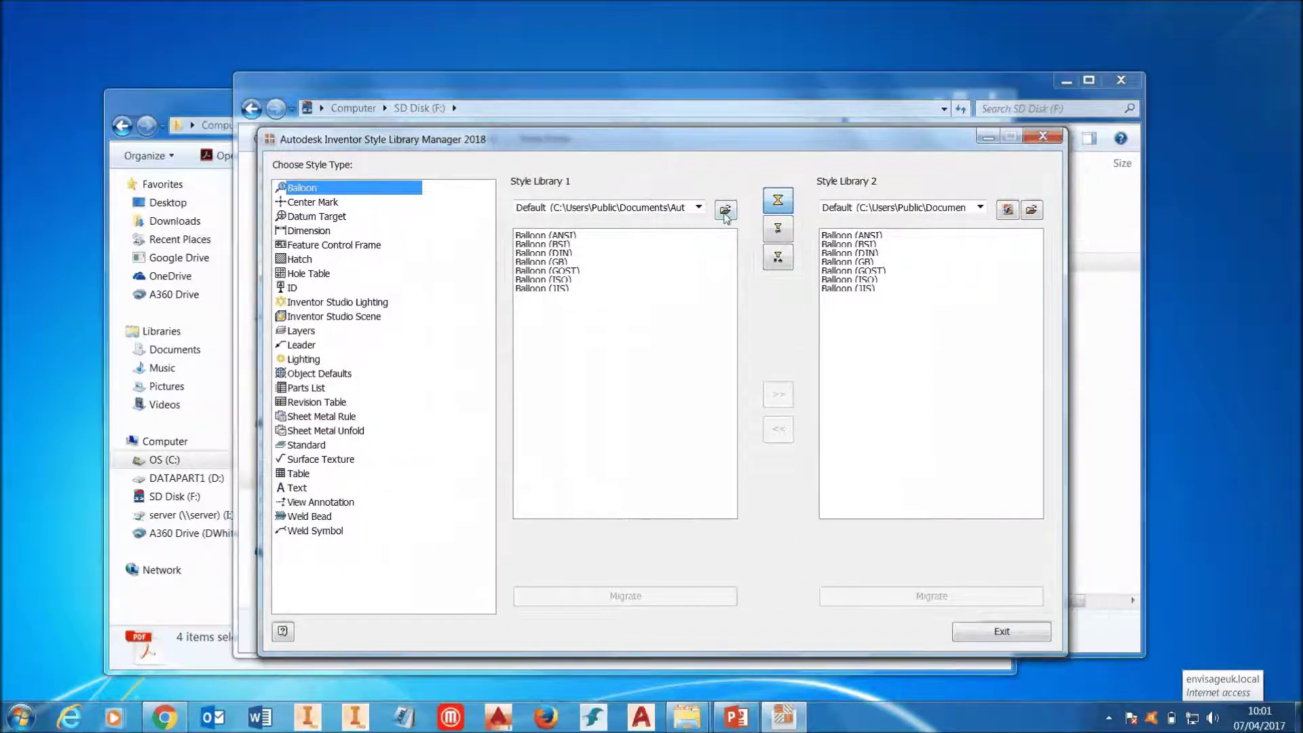
- Set Style Library 1 to F:\Design Data 2018 and migrate it to the current release
click(725, 209)
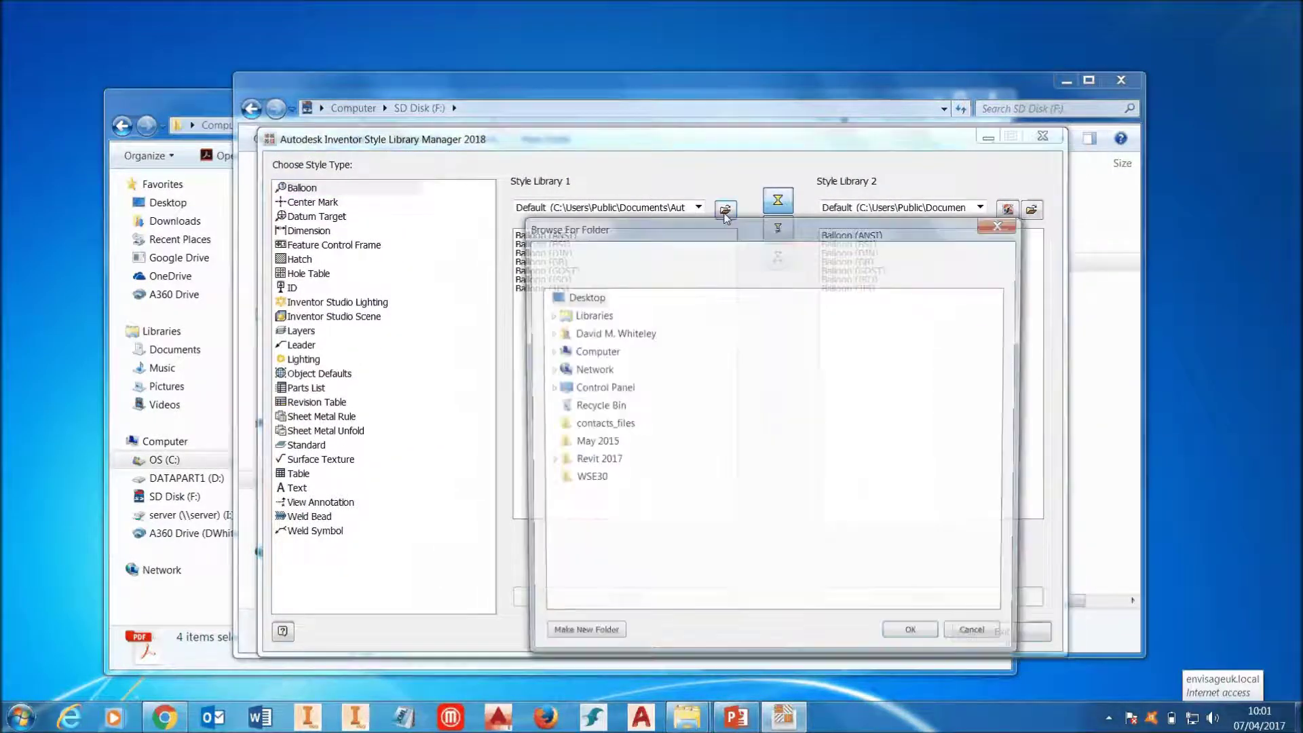
click(548, 351)
click(555, 426)
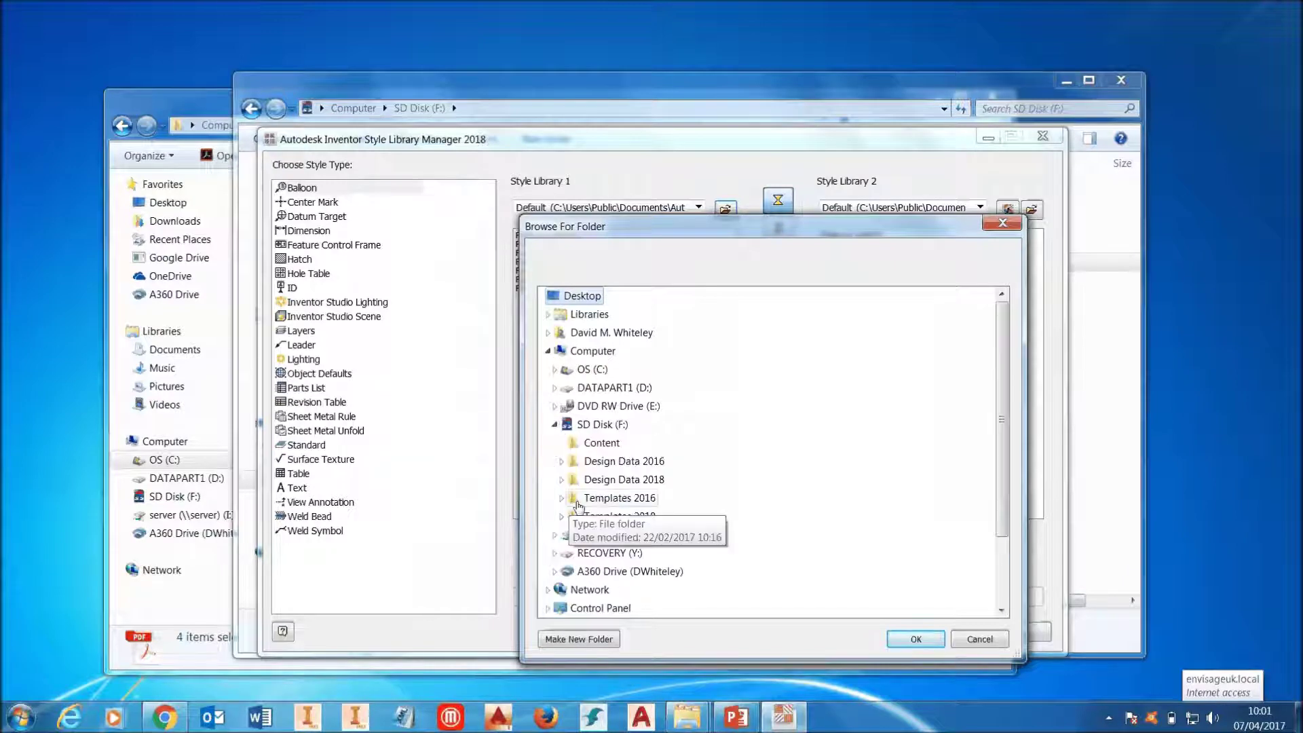
double_click(611, 480)
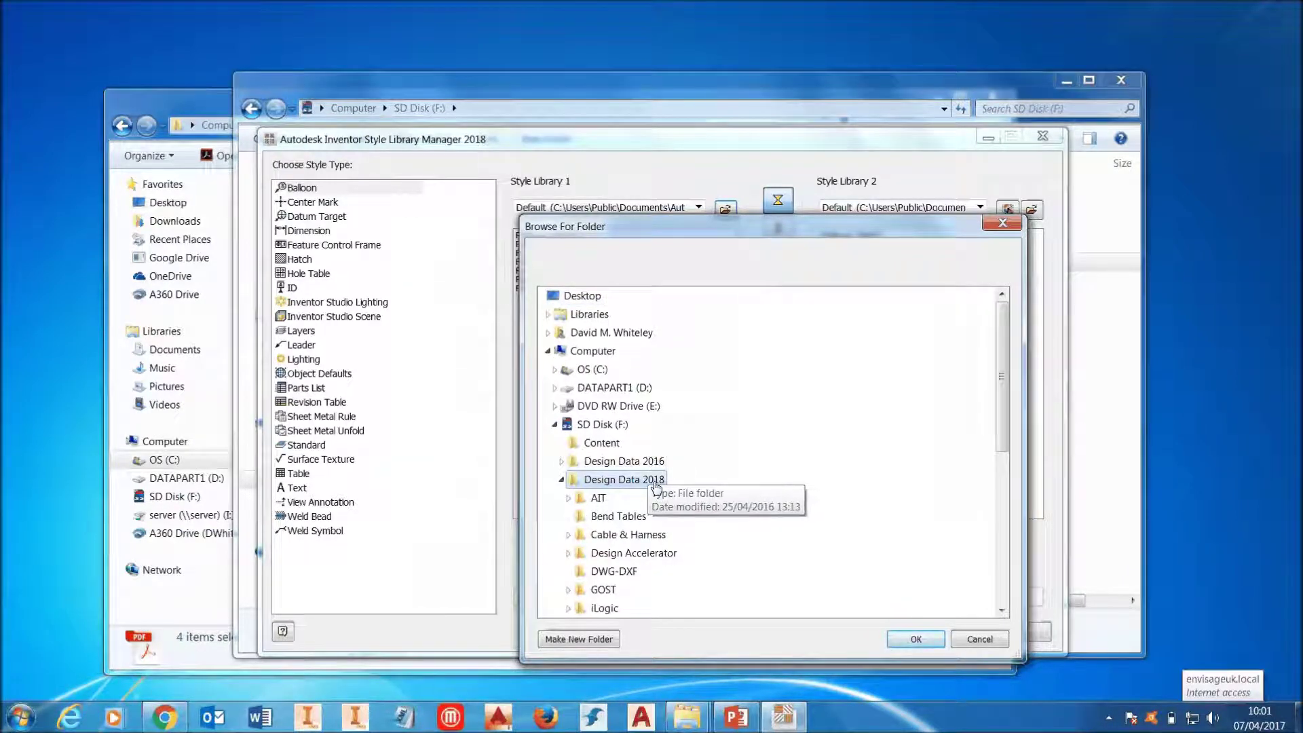
click(906, 639)
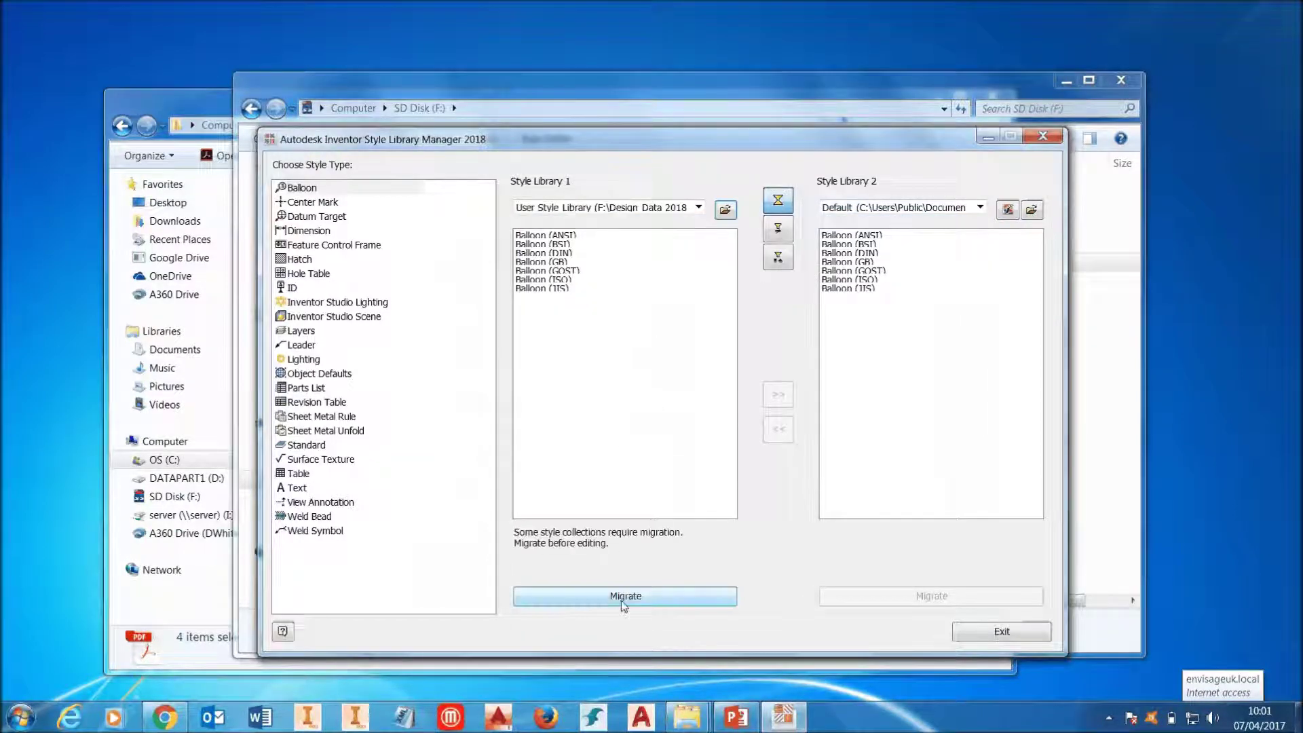
click(601, 597)
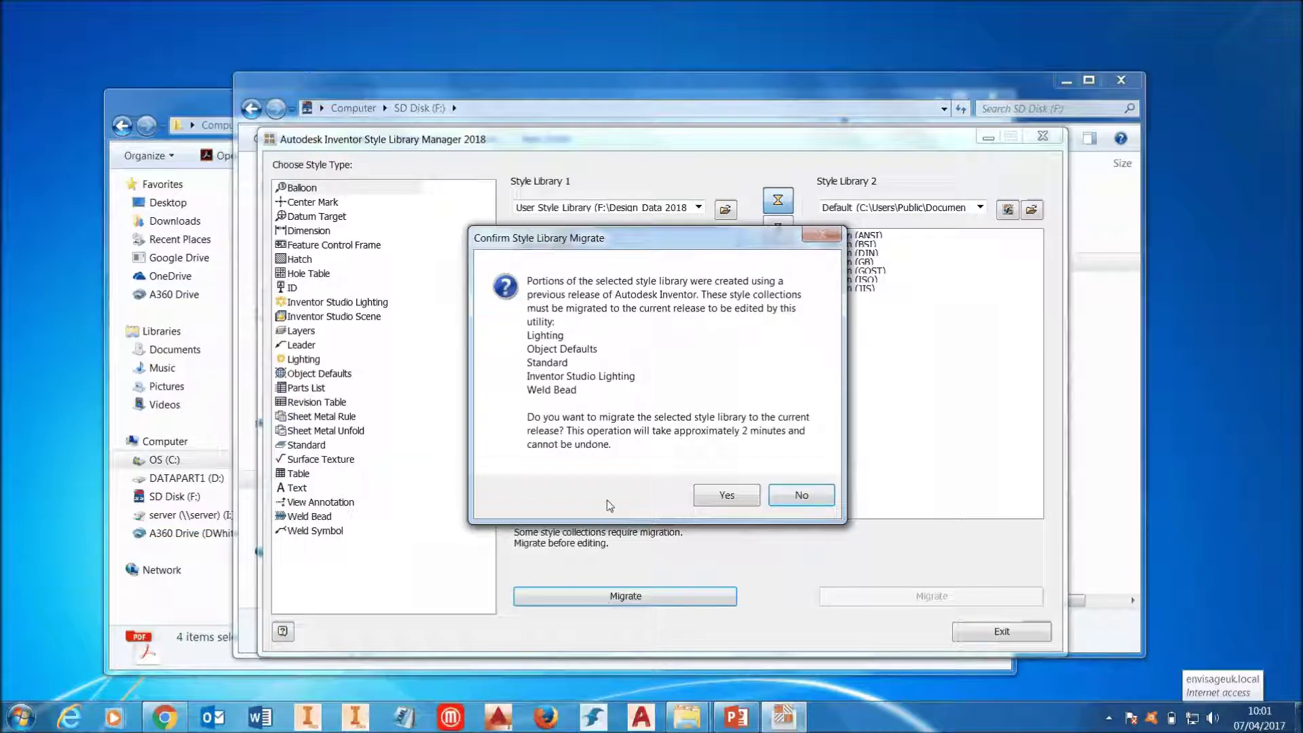
click(712, 500)
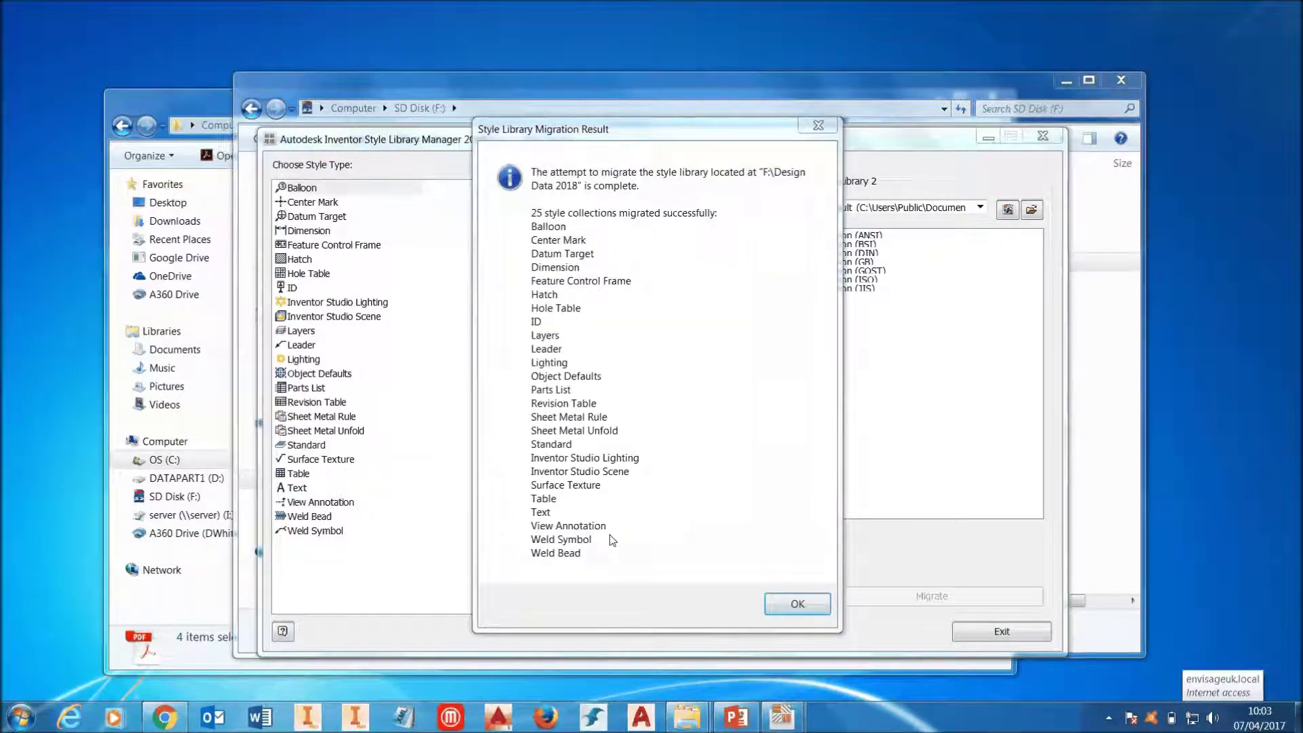
click(793, 600)
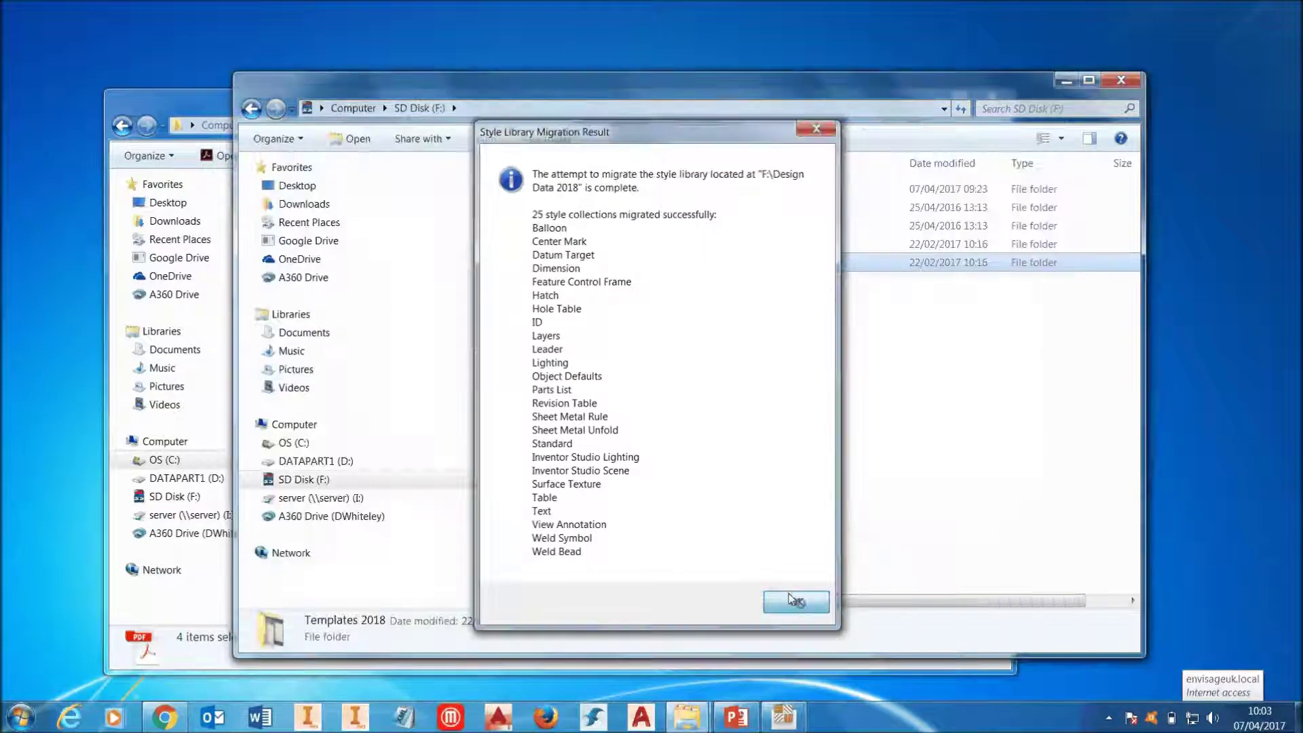
- Launch Inventor 2018 and choose Run at the Autodesk Licensing prompt
click(360, 718)
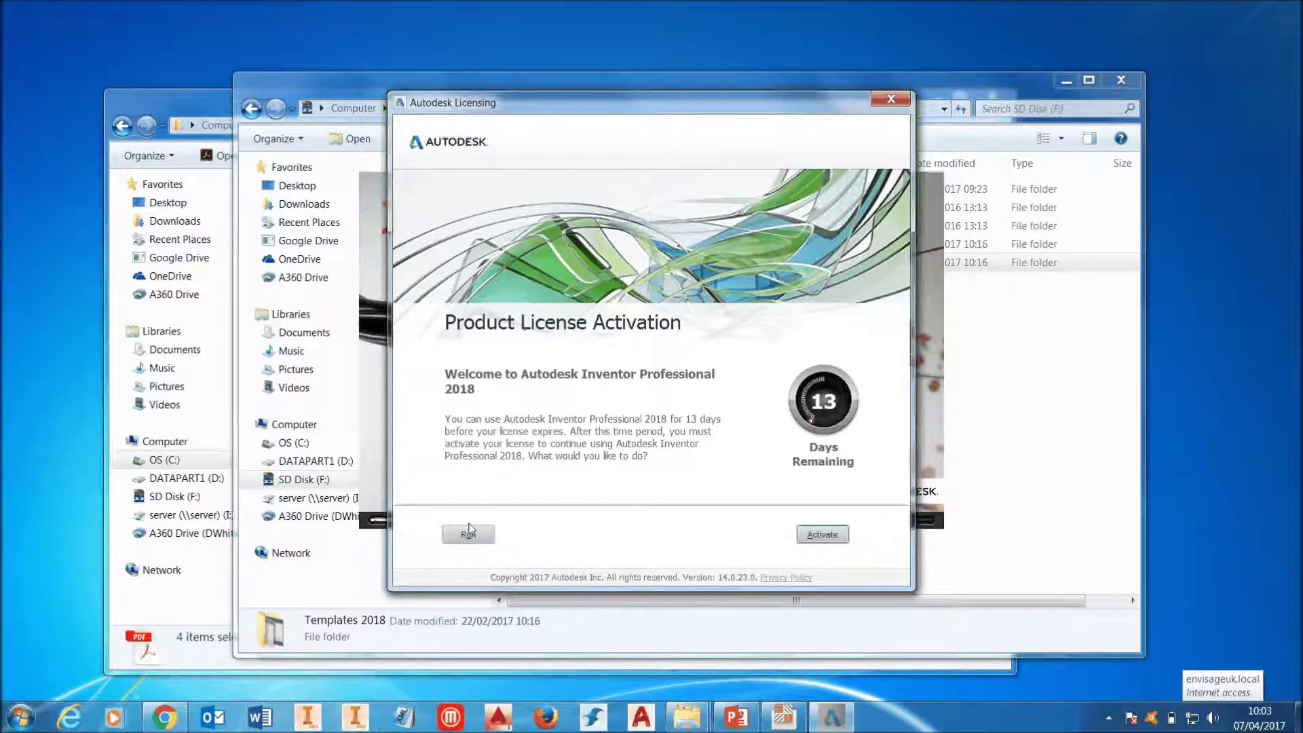
click(456, 534)
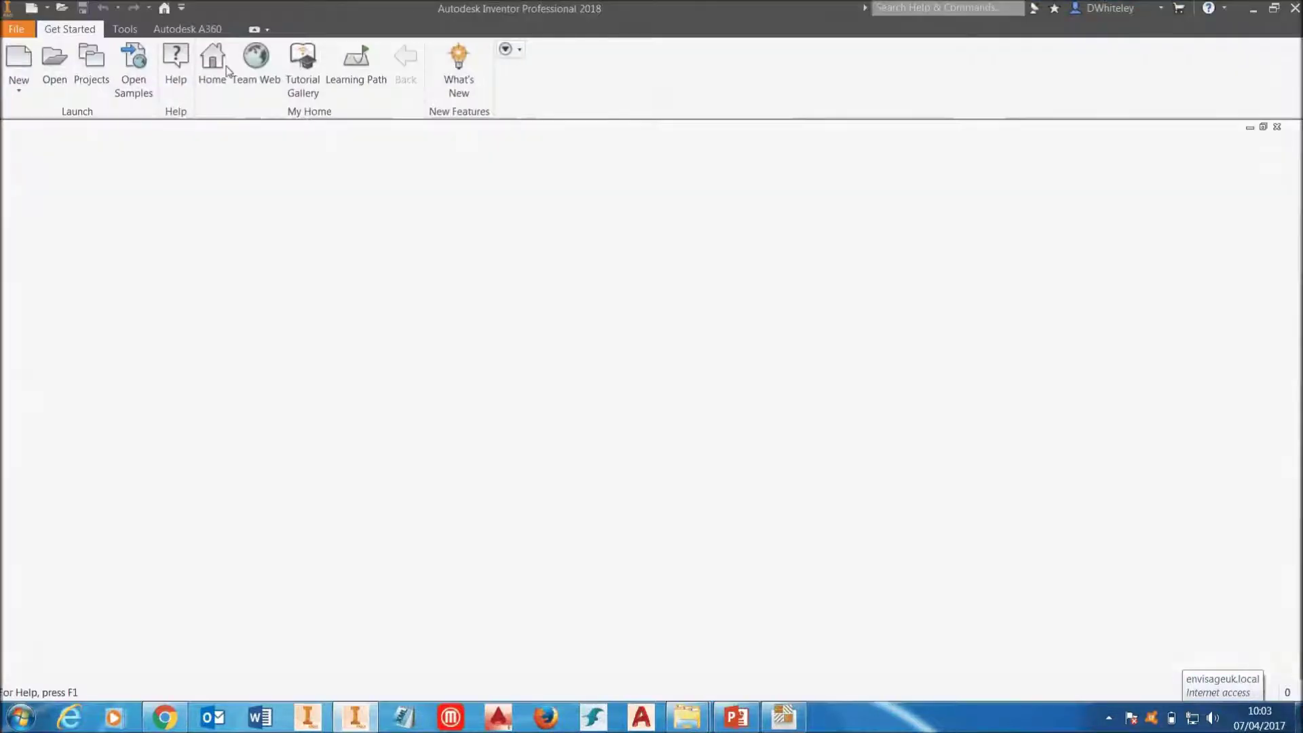
- In Application Options > File, set the Design Data folder to F:\Design Data 2018
click(125, 29)
click(34, 72)
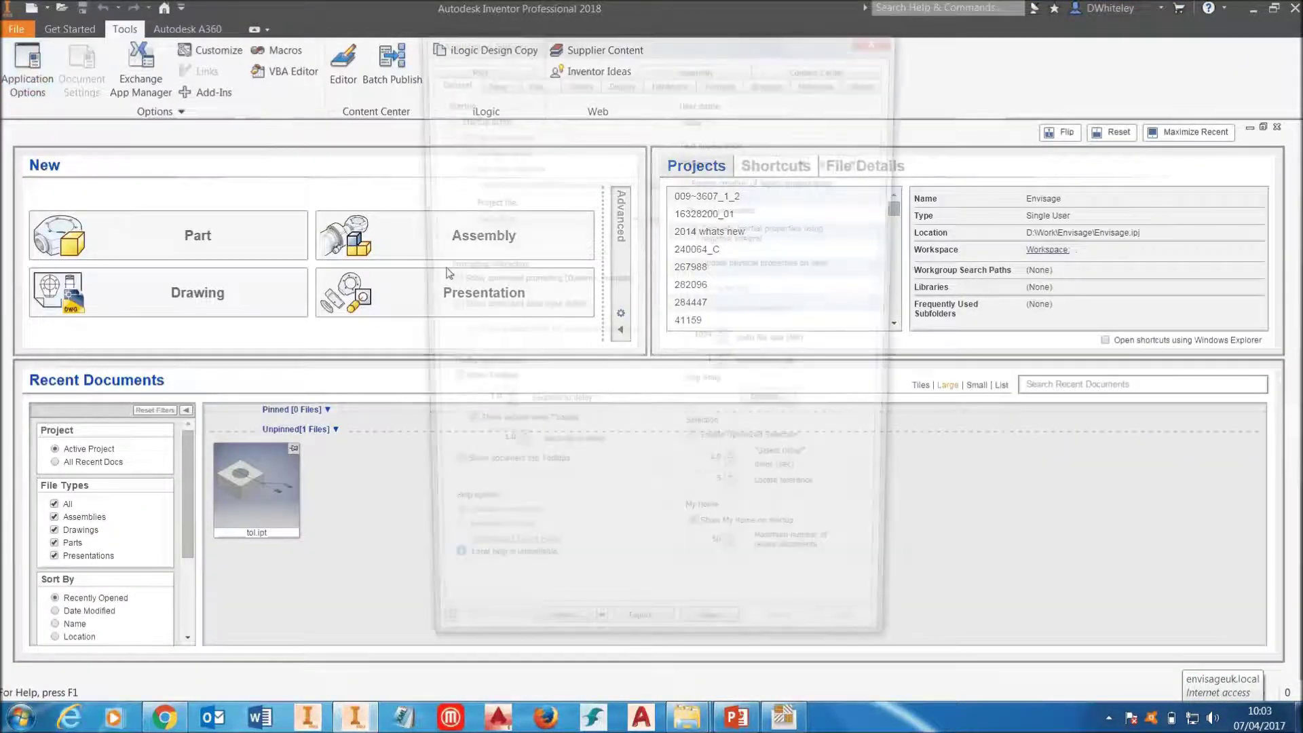
click(529, 79)
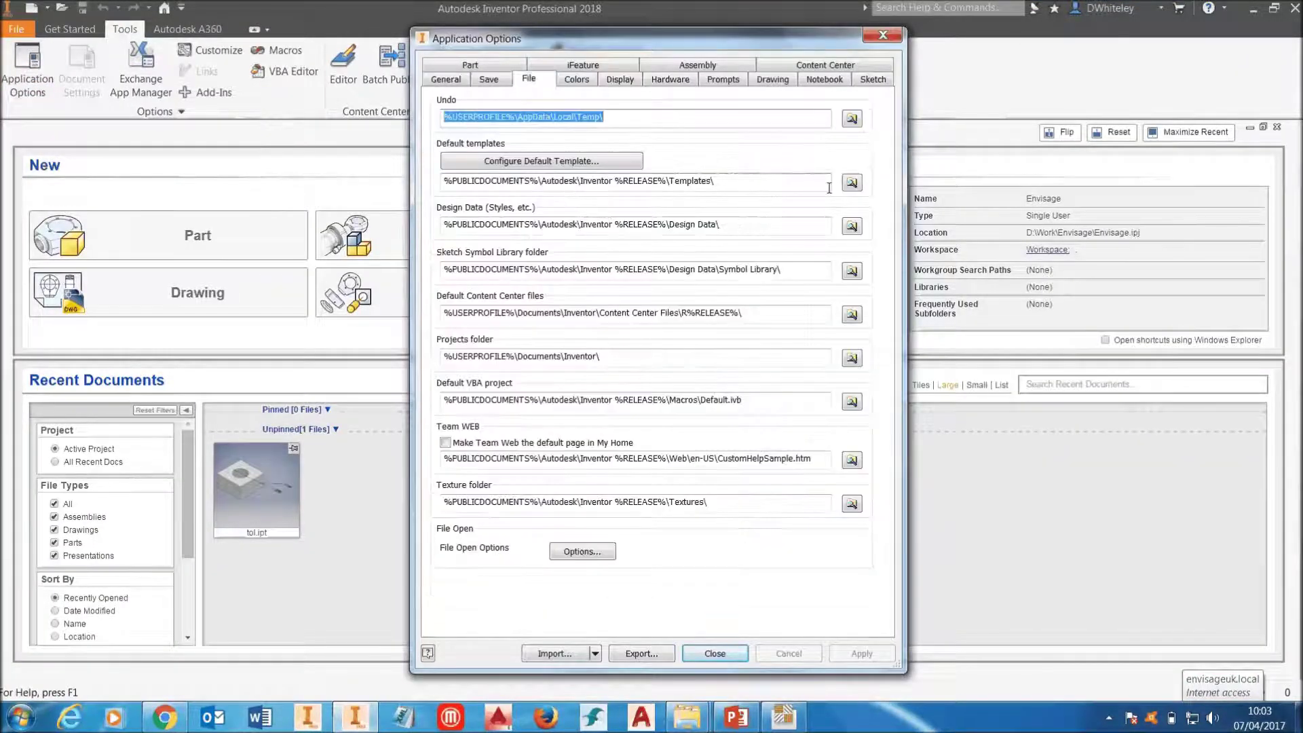
click(853, 184)
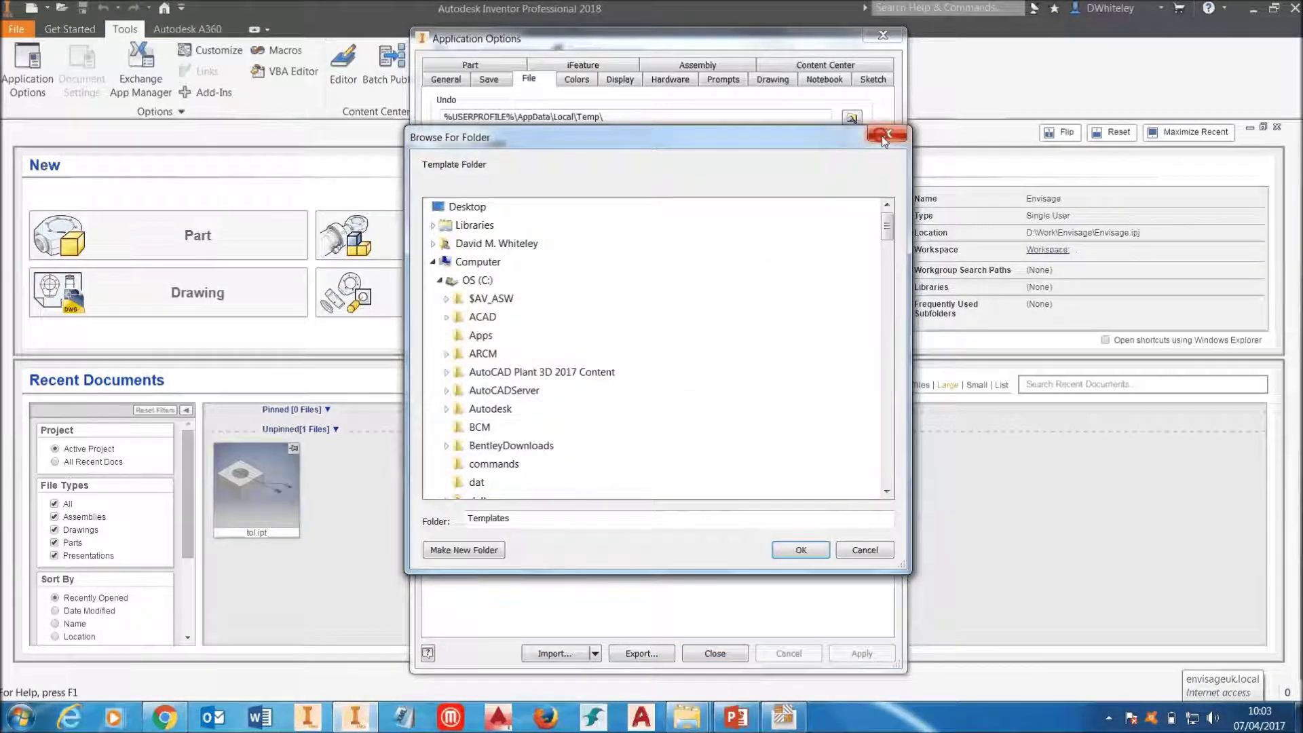
click(879, 134)
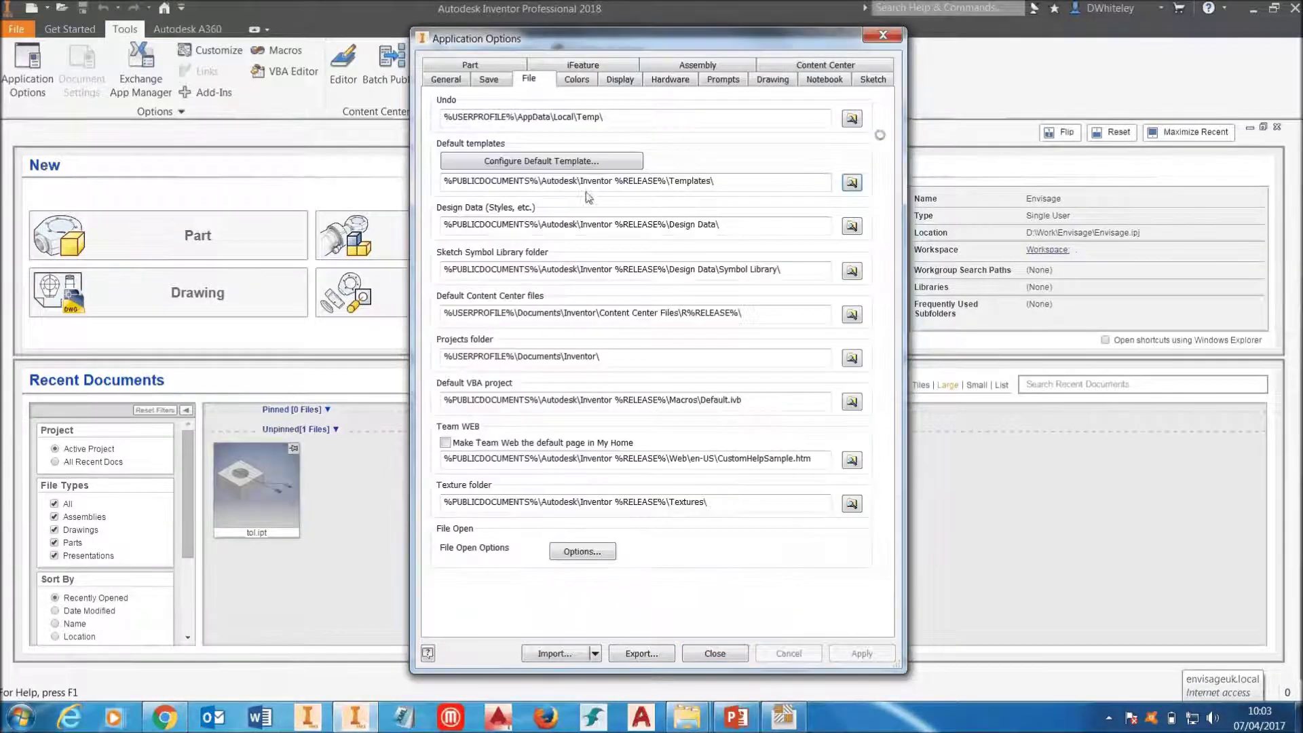
click(851, 228)
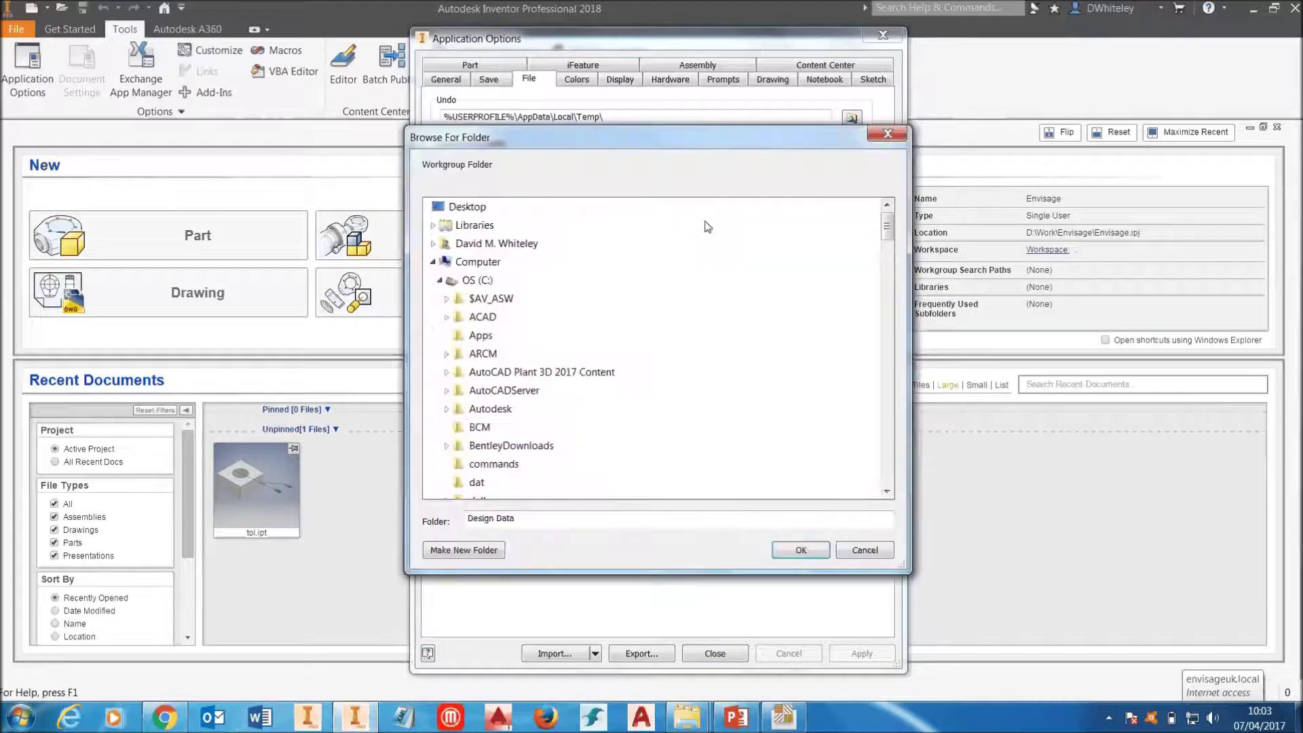
click(439, 279)
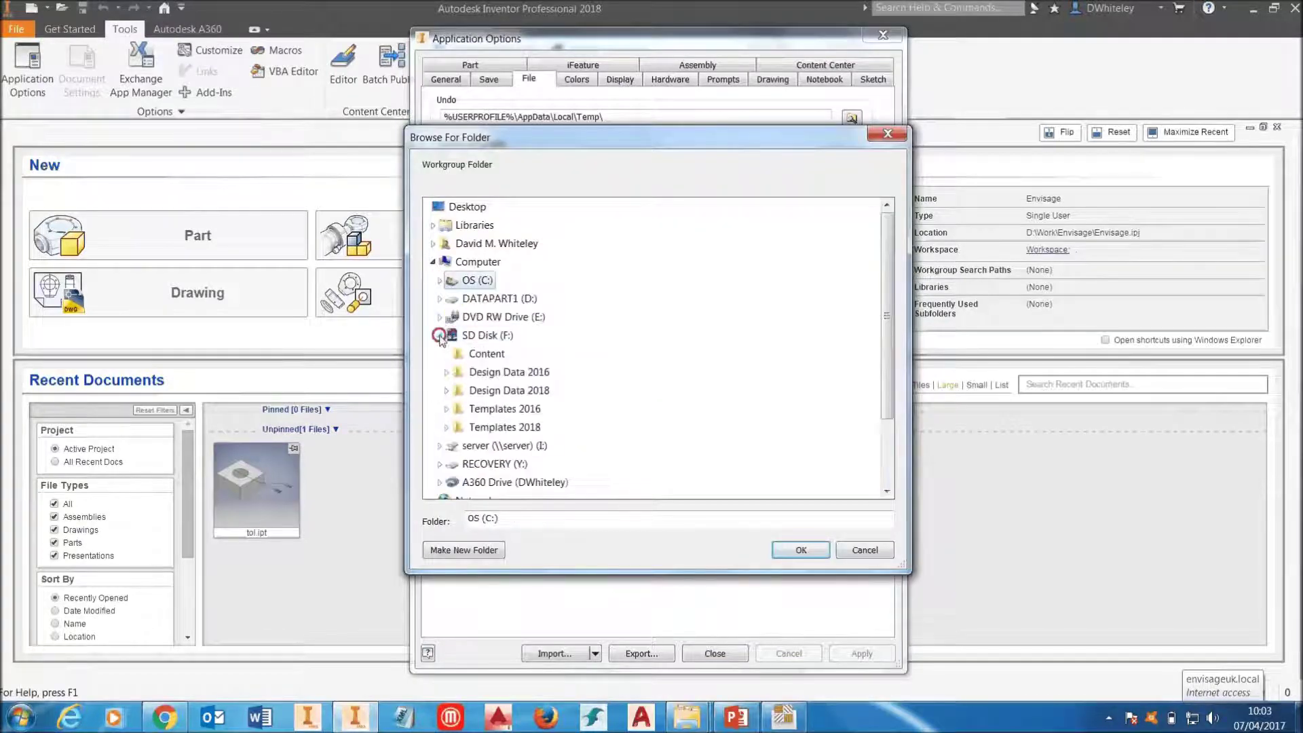
double_click(499, 392)
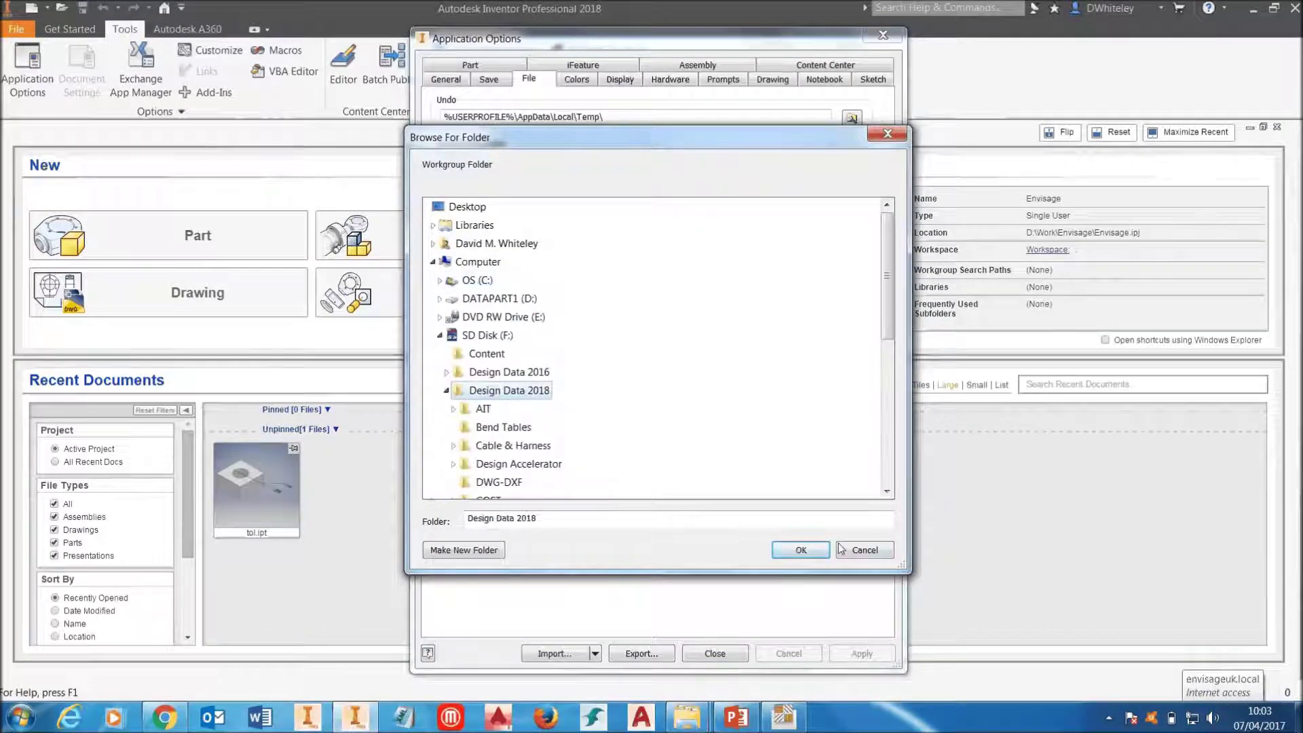
click(820, 551)
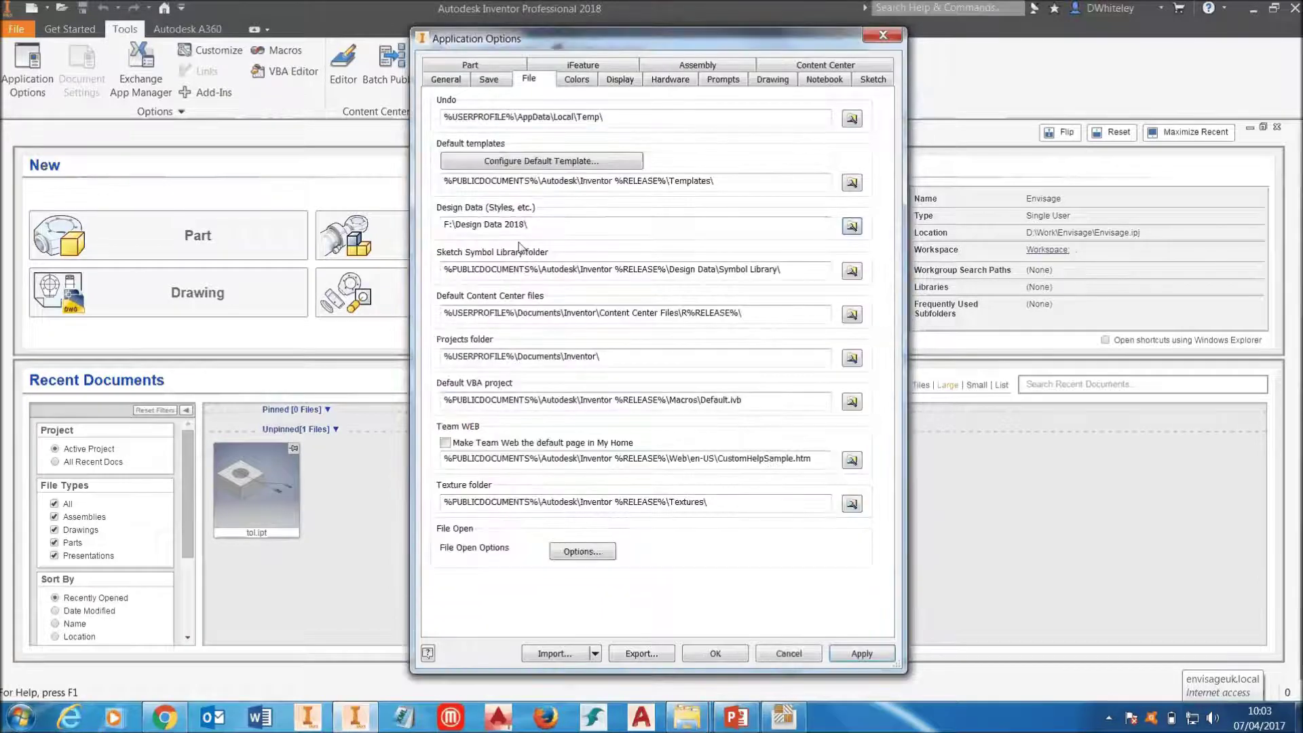
- Update the Sketch Symbol Library path to use the new Design Data 2018 location
click(545, 233)
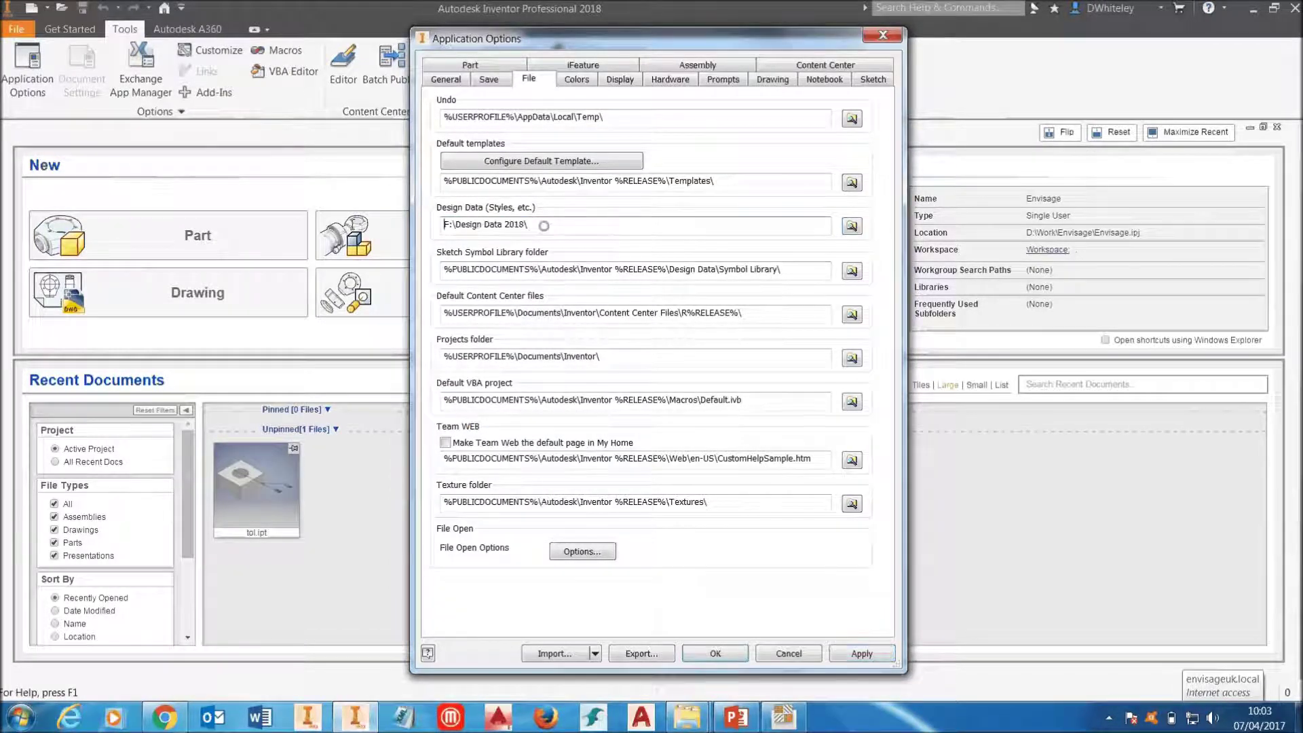
key(ctrl+a)
key(ctrl+c)
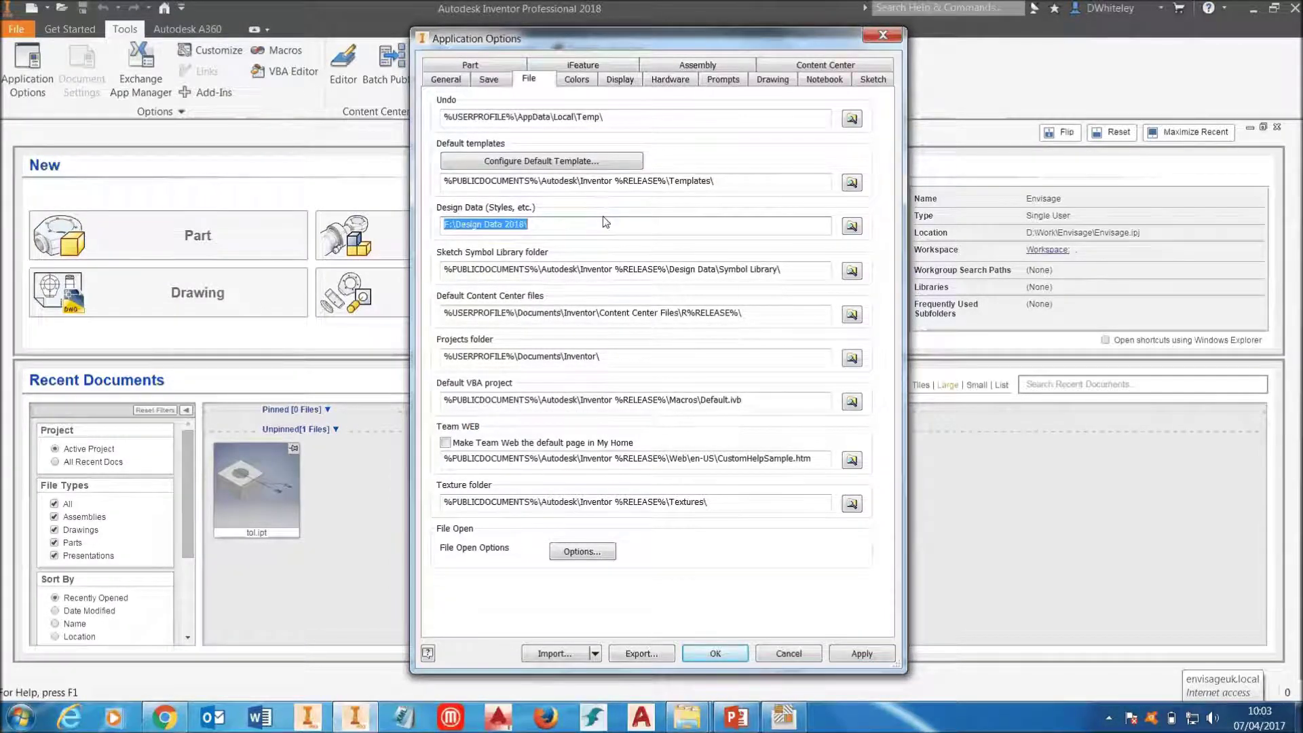
drag(444, 269, 720, 274)
key(ctrl+v)
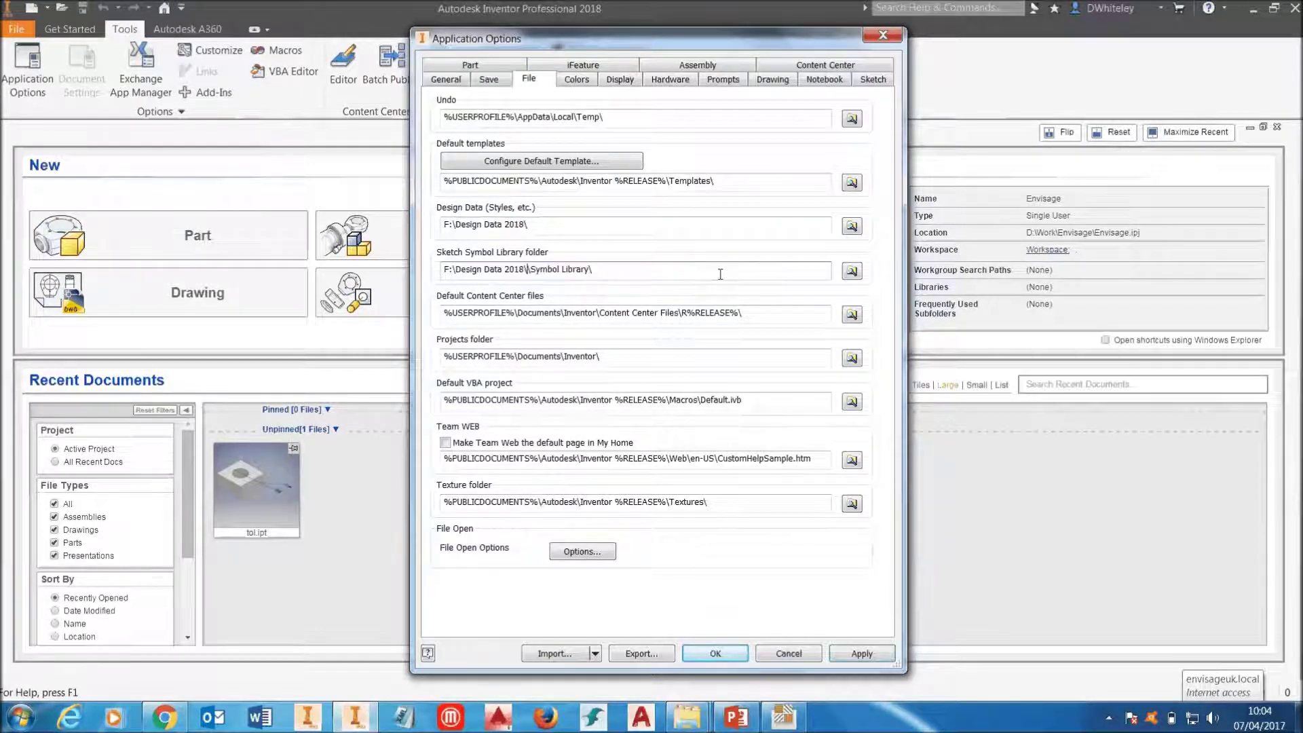
key(BackSpace)
key(Tab)
key(Tab)
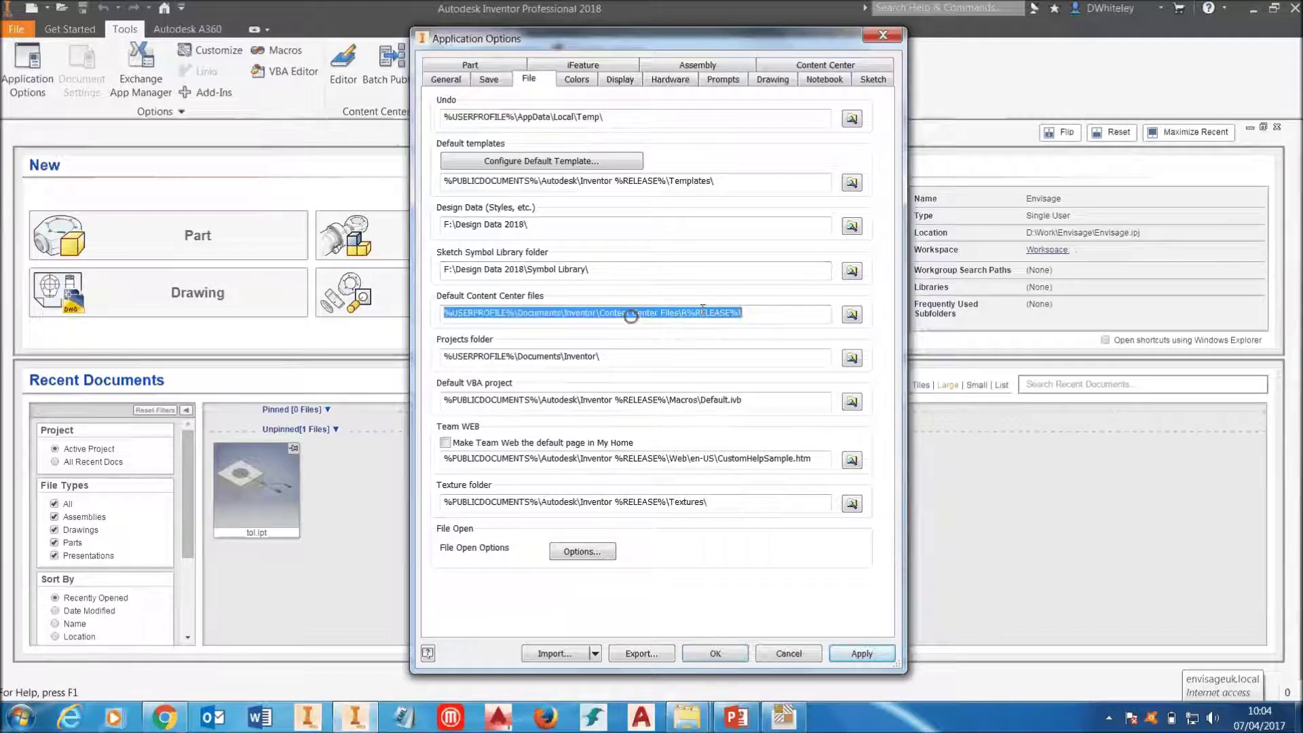
- Set Content Center files to F:\Content and accept the new folder settings
click(852, 315)
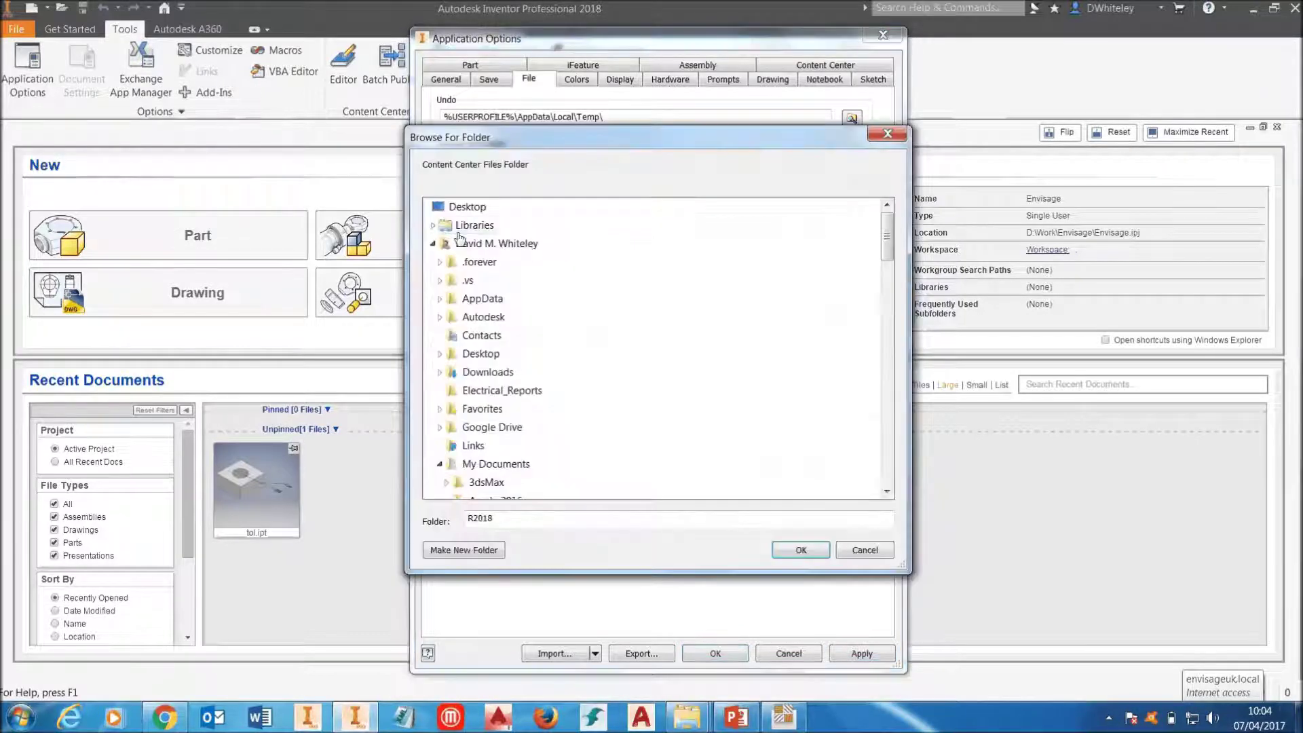
click(434, 244)
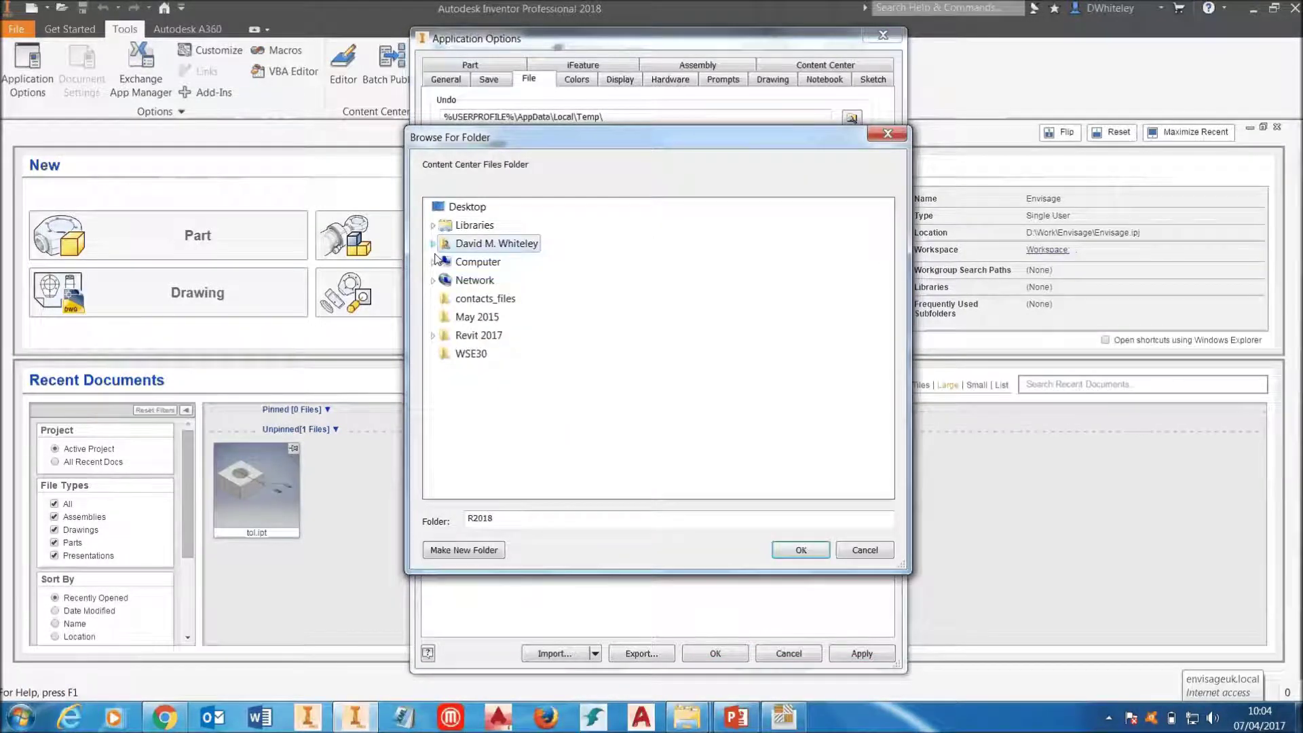
click(433, 262)
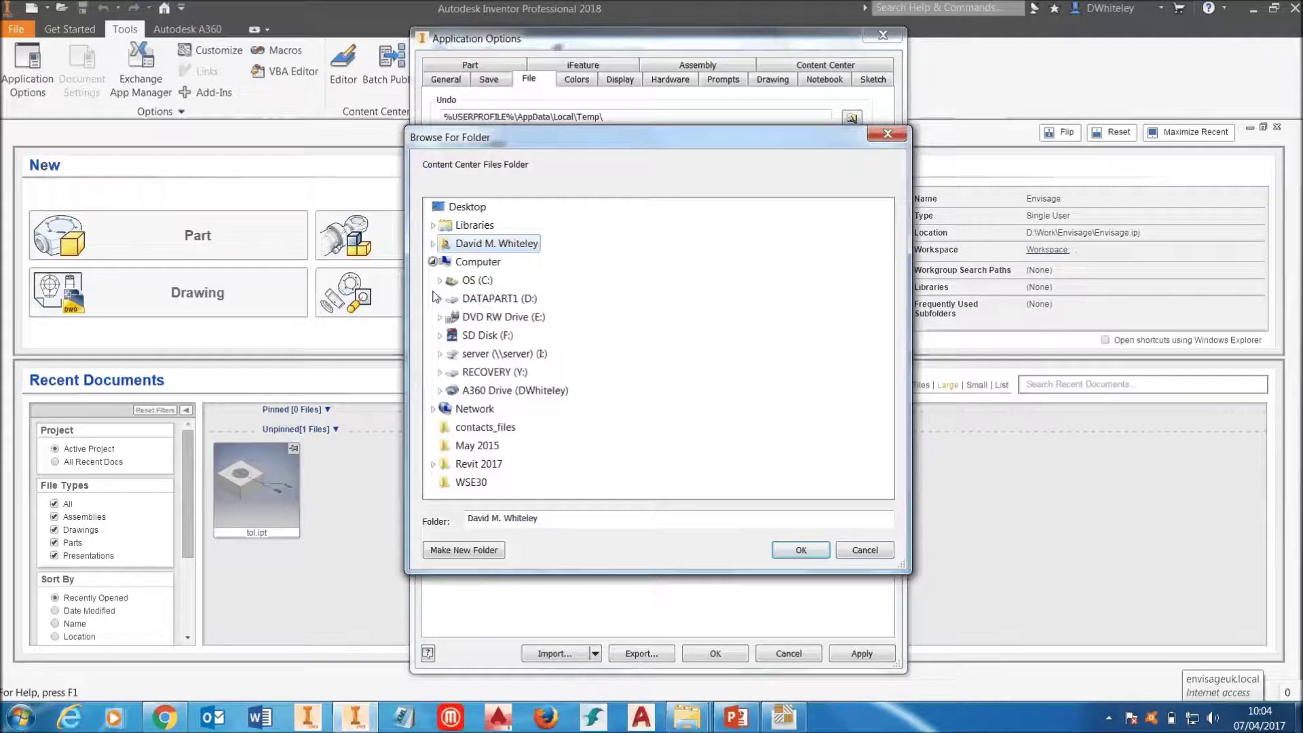
click(440, 336)
click(482, 354)
click(787, 551)
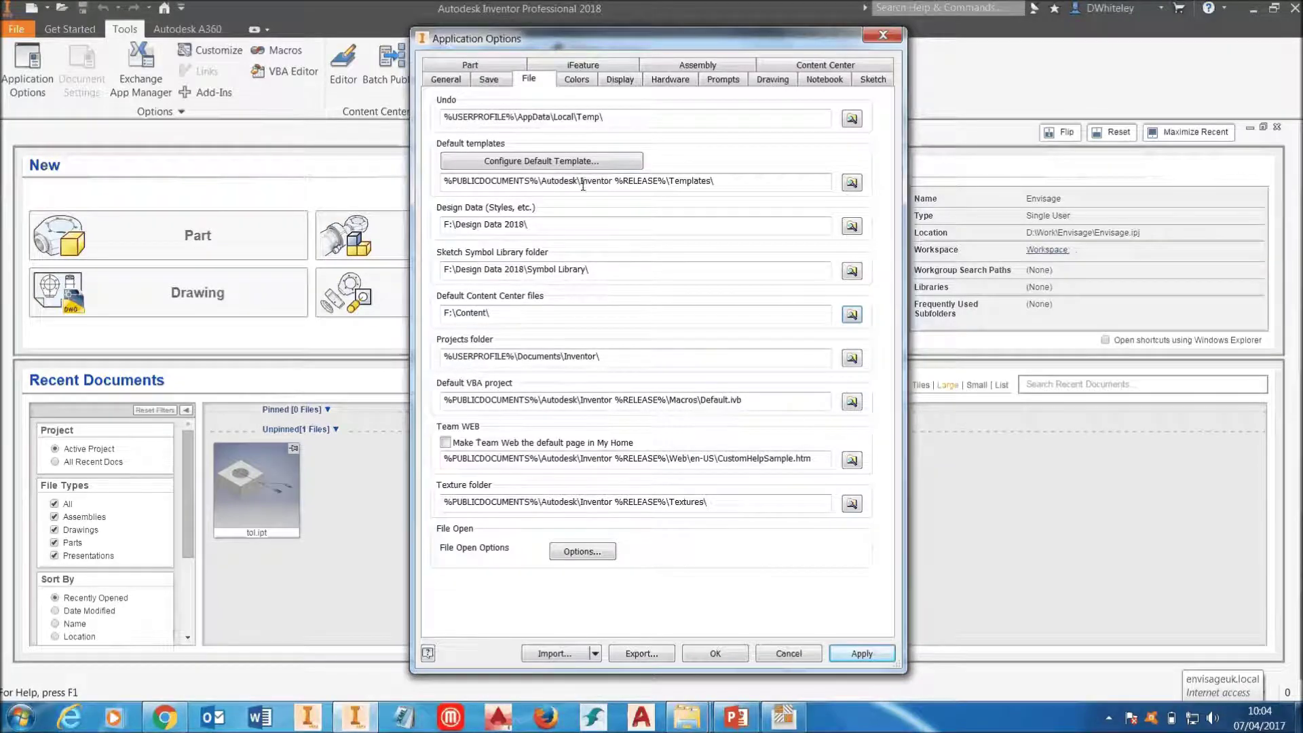
click(715, 653)
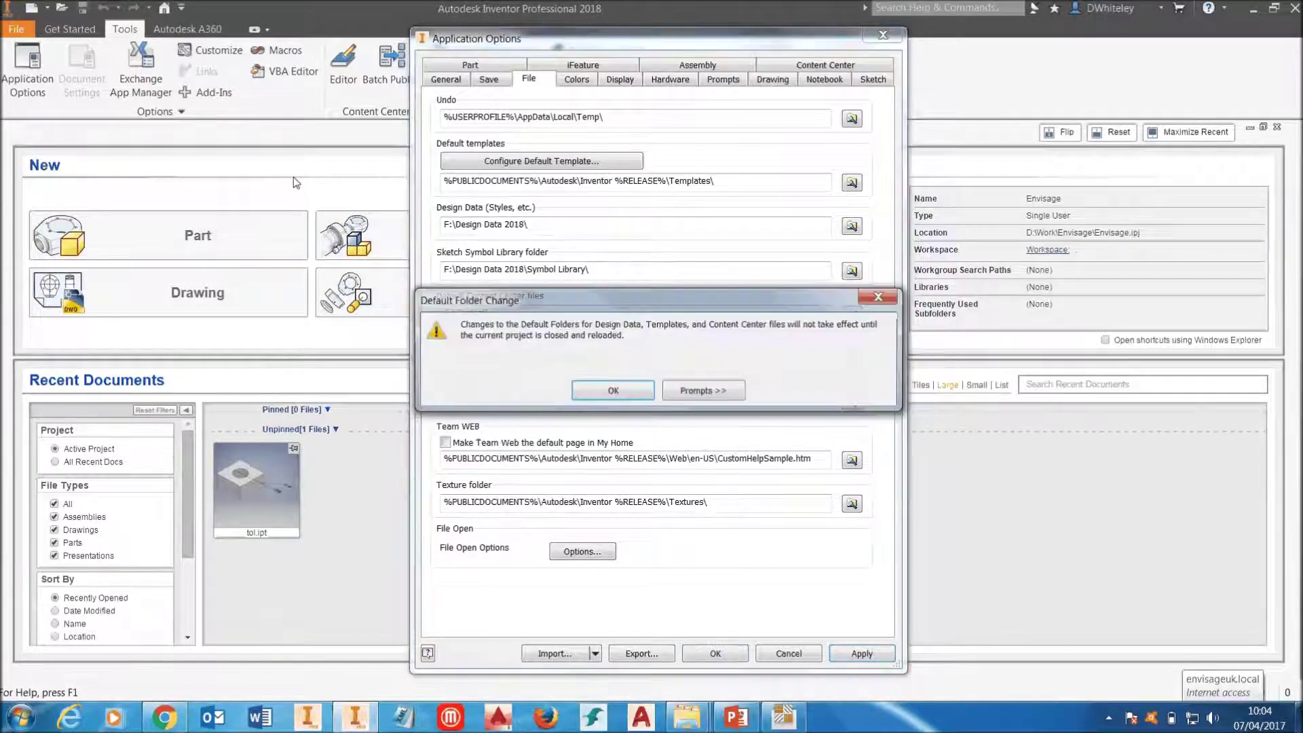
click(602, 391)
- Exit Inventor and start Task Scheduler 2018 from Autodesk Inventor 2018 > Tools
click(16, 28)
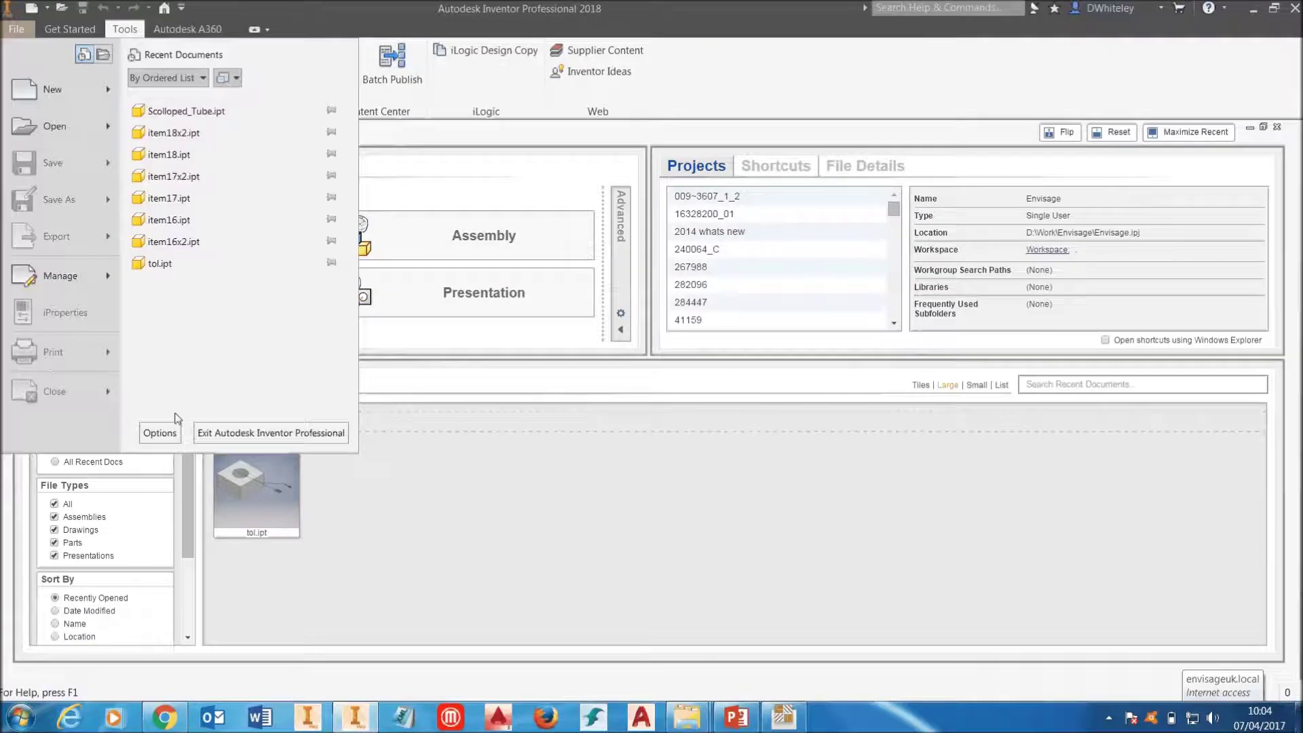
click(206, 432)
click(20, 717)
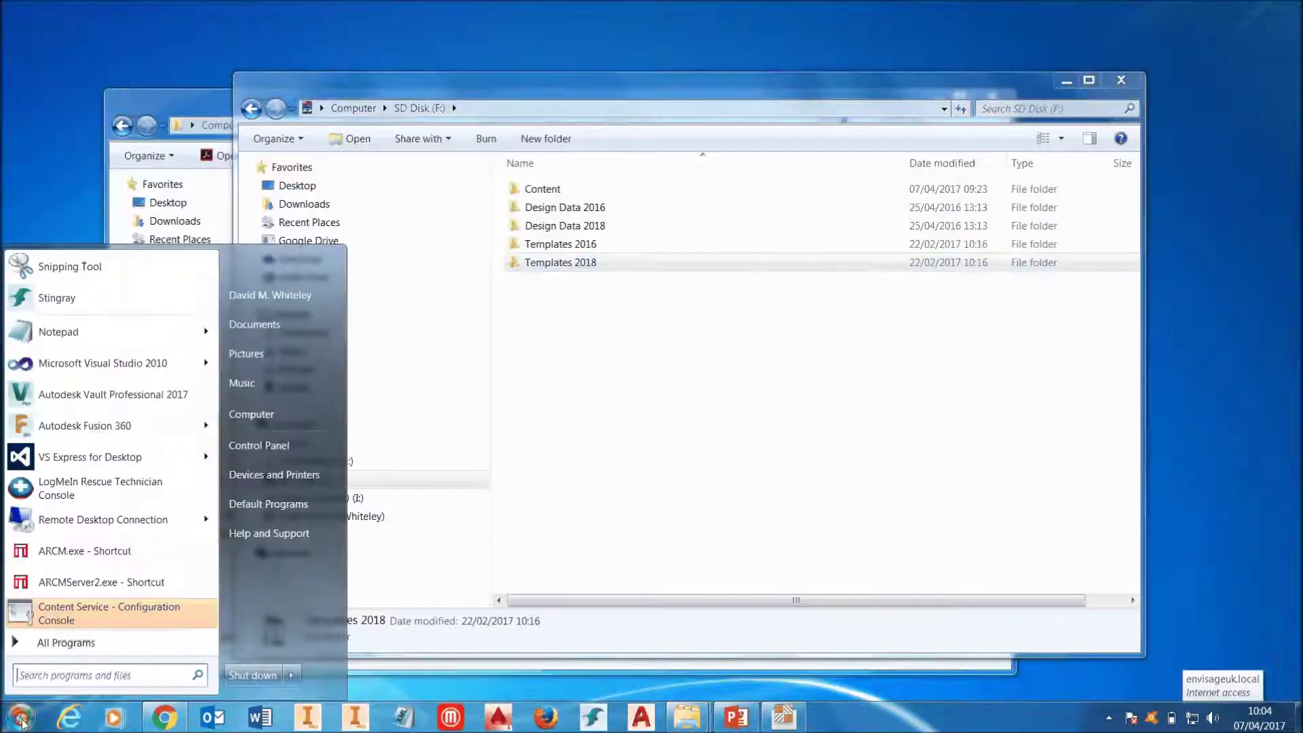
click(42, 642)
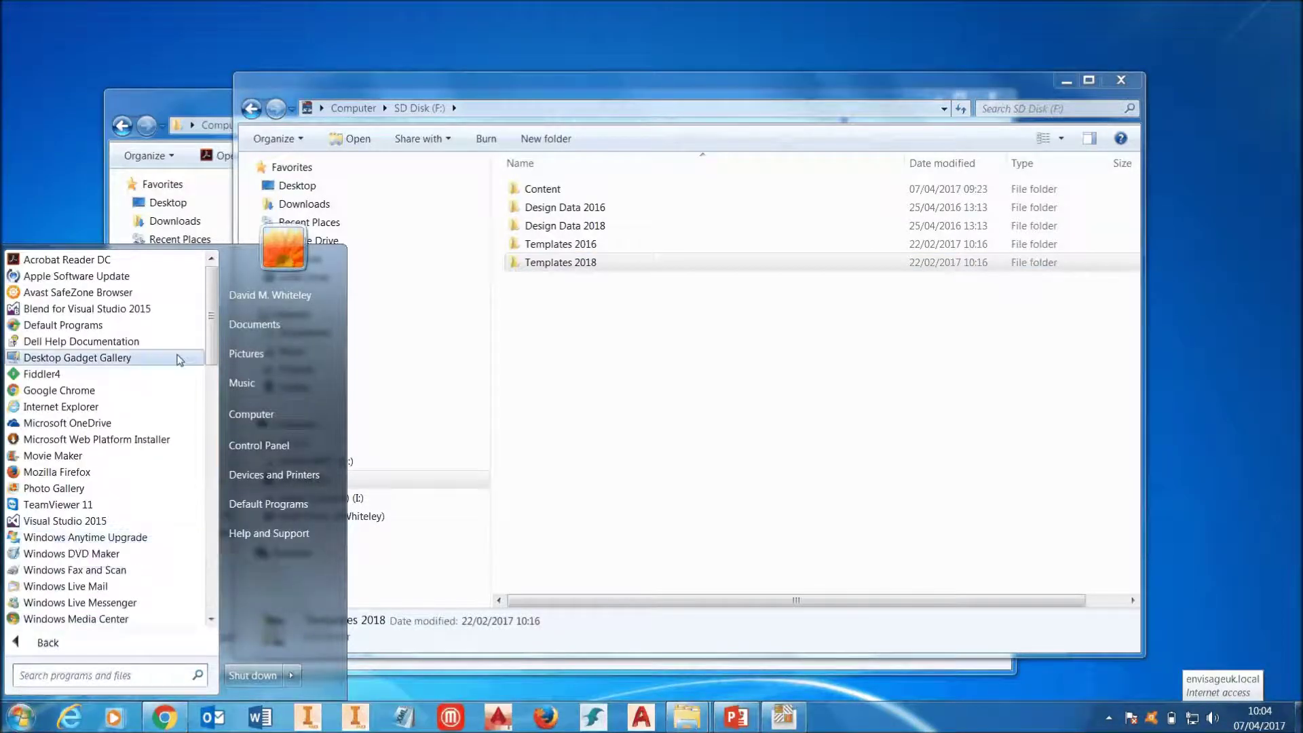
scroll(210, 349, down, 10)
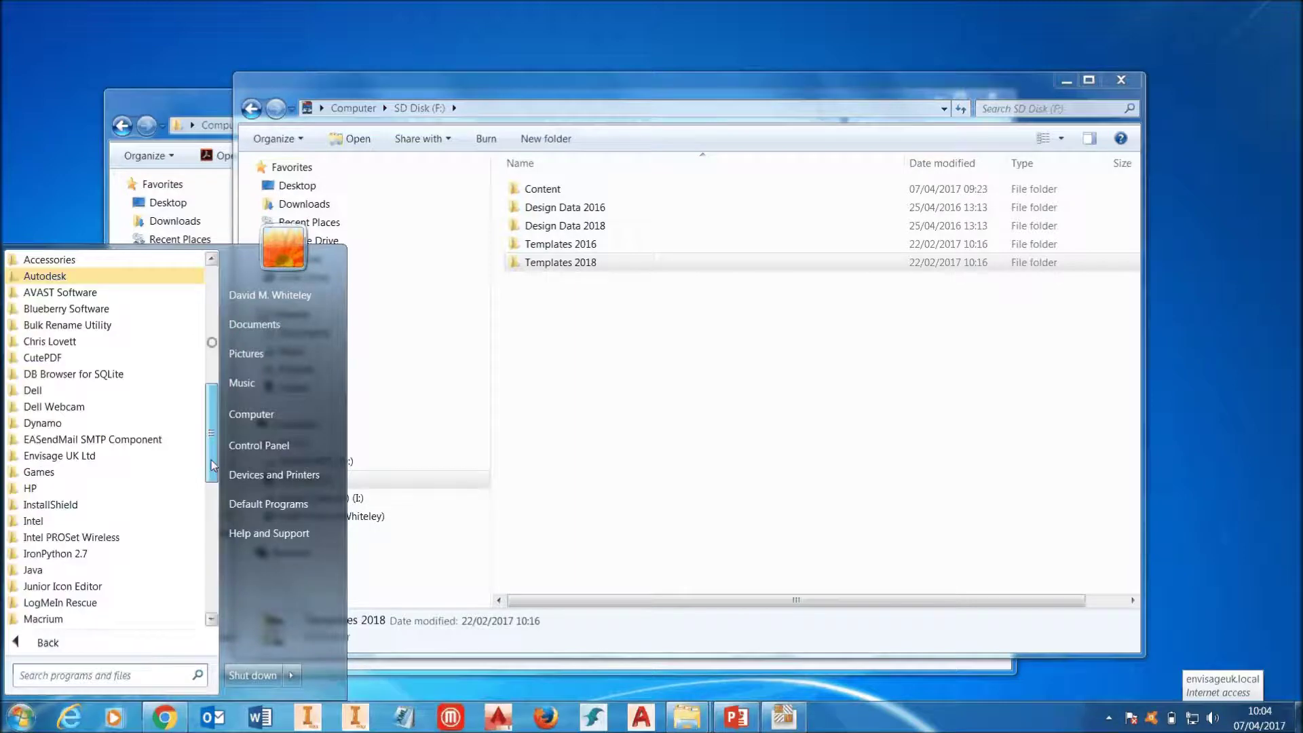
click(51, 277)
scroll(66, 455, down, 6)
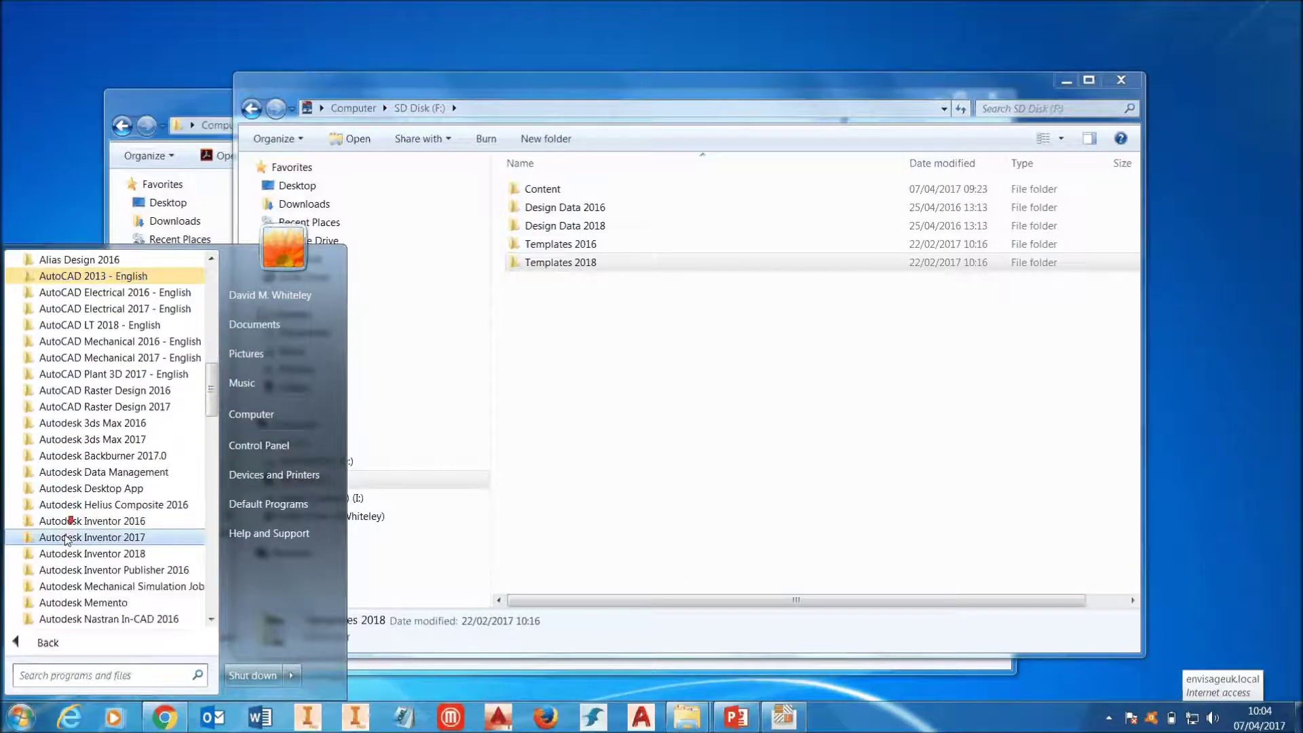
click(66, 553)
scroll(61, 543, down, 4)
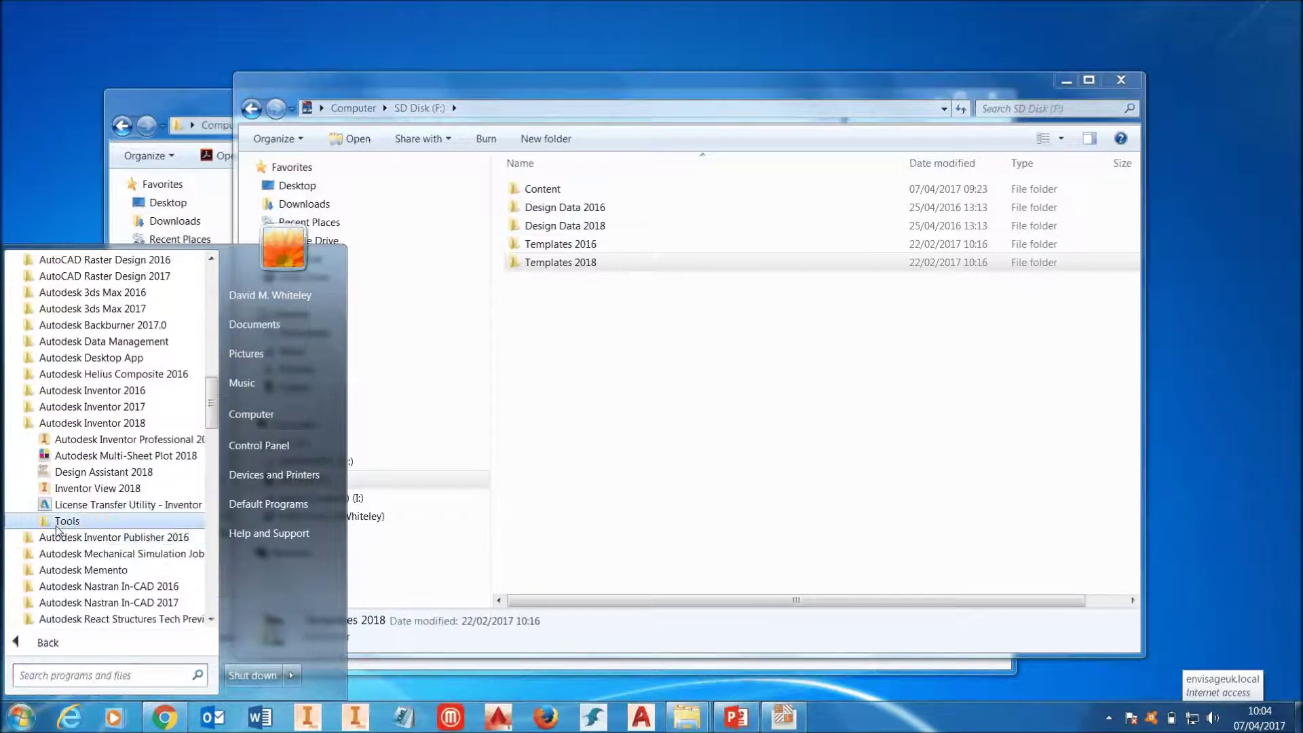
click(54, 521)
click(67, 619)
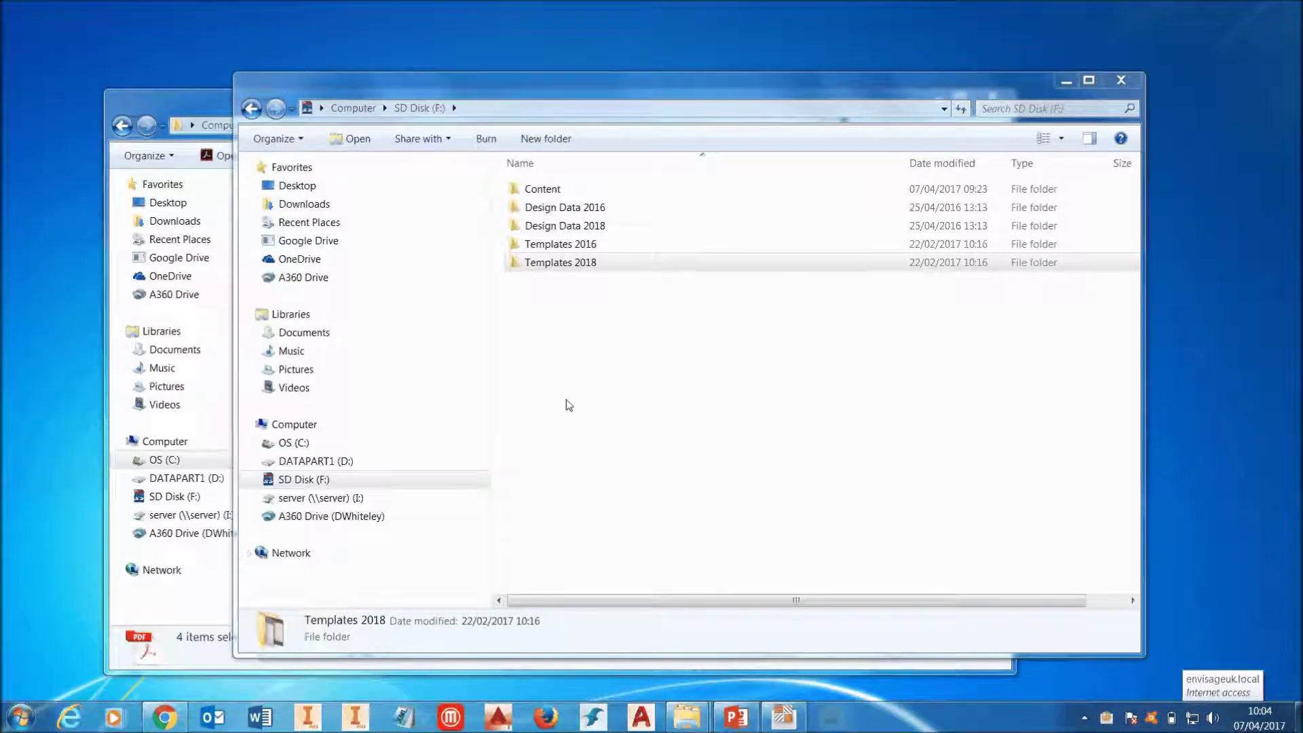
- Create a Migrate Files task for F:\Templates 2018 set to run immediately
click(291, 131)
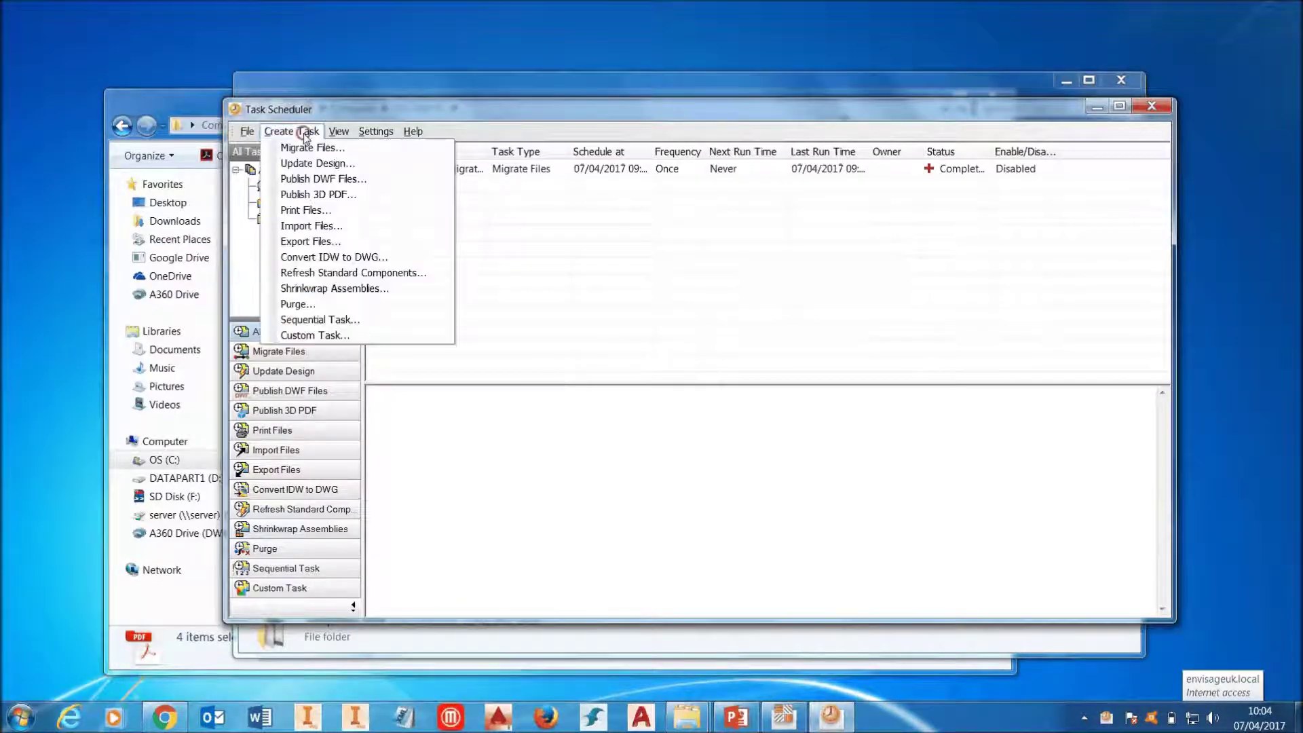
click(308, 144)
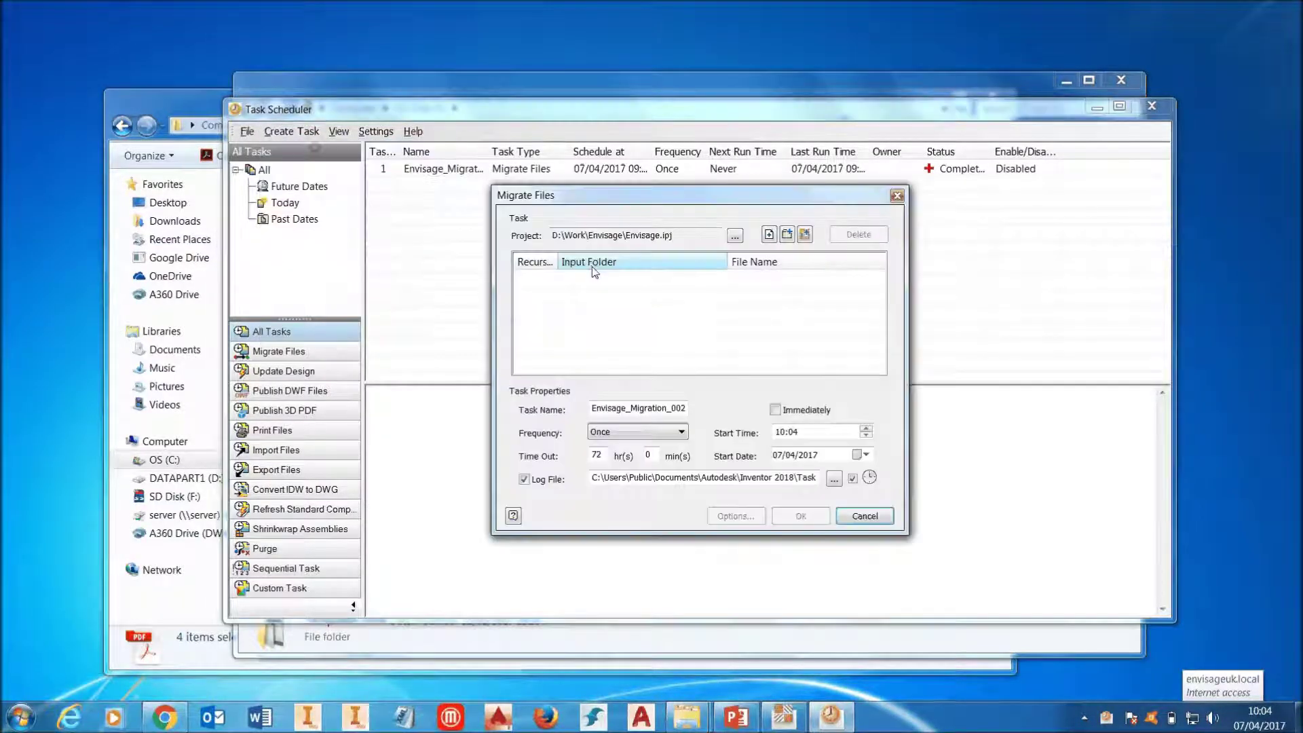
click(789, 236)
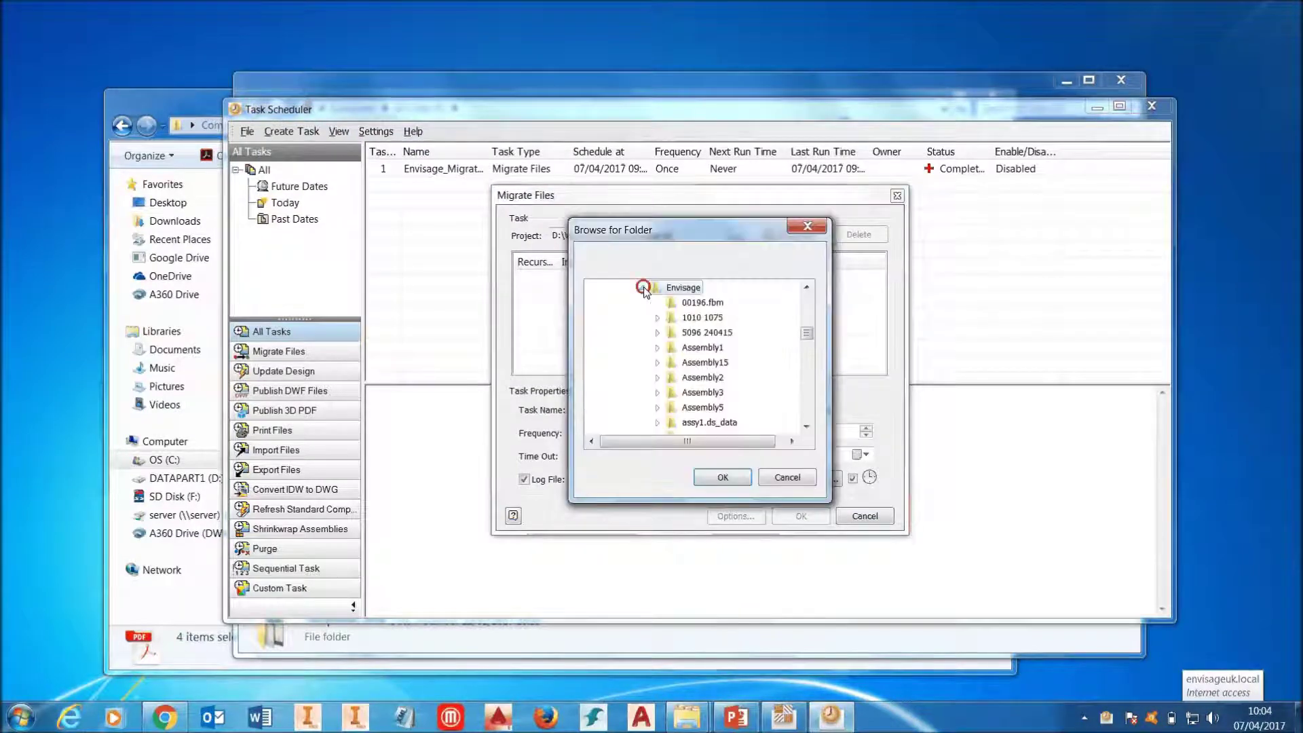
drag(808, 350, 807, 426)
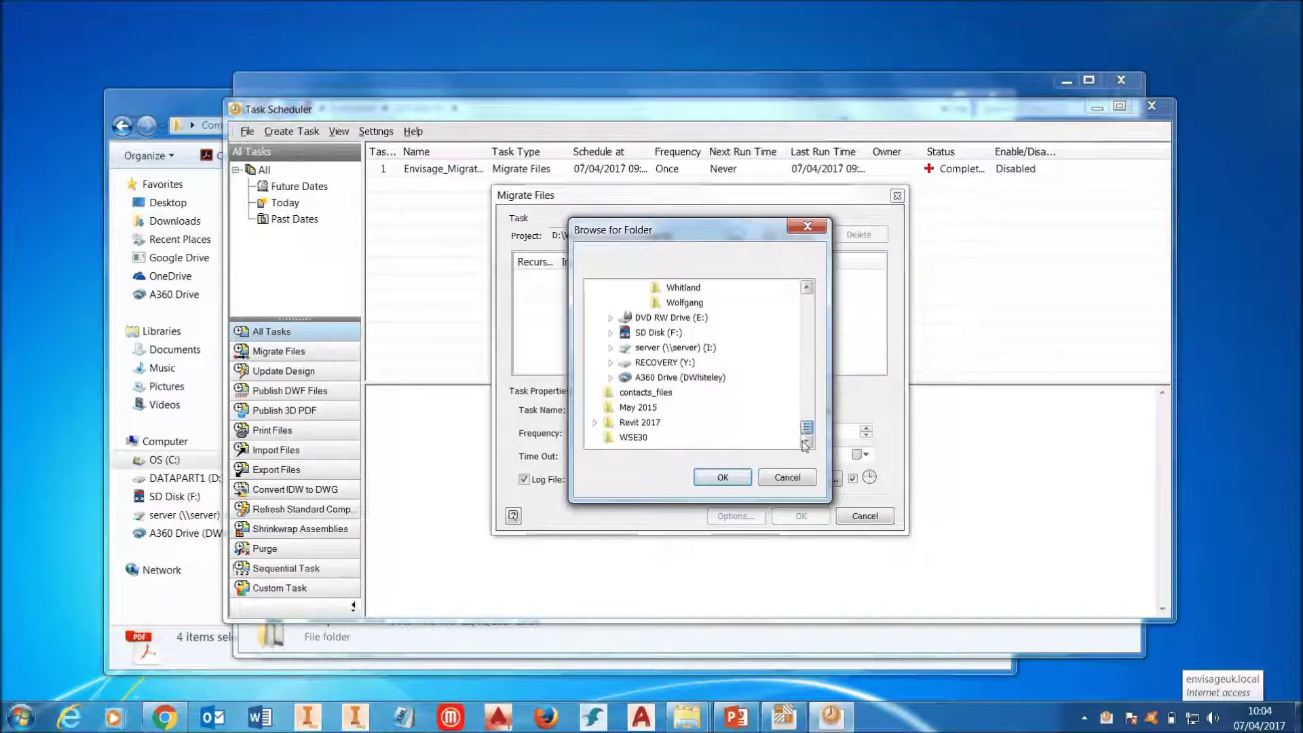
click(610, 333)
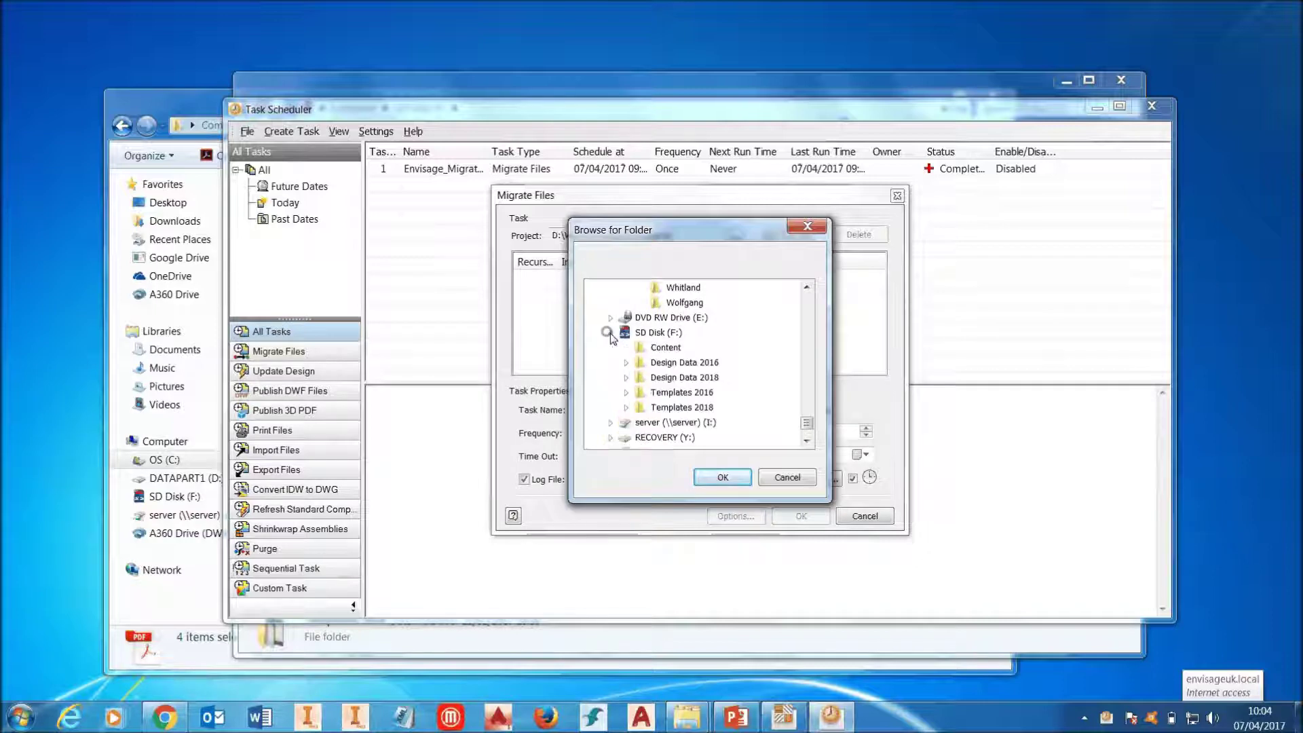
click(672, 408)
click(723, 477)
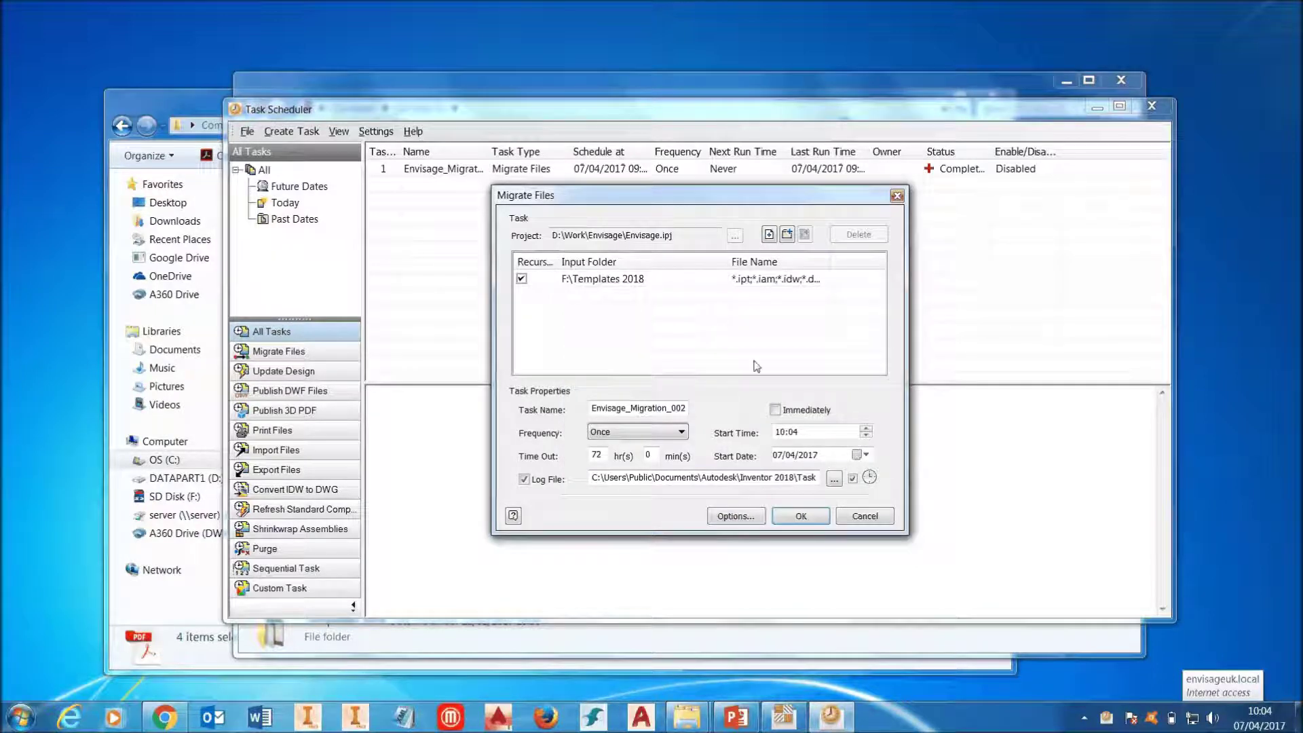
click(775, 411)
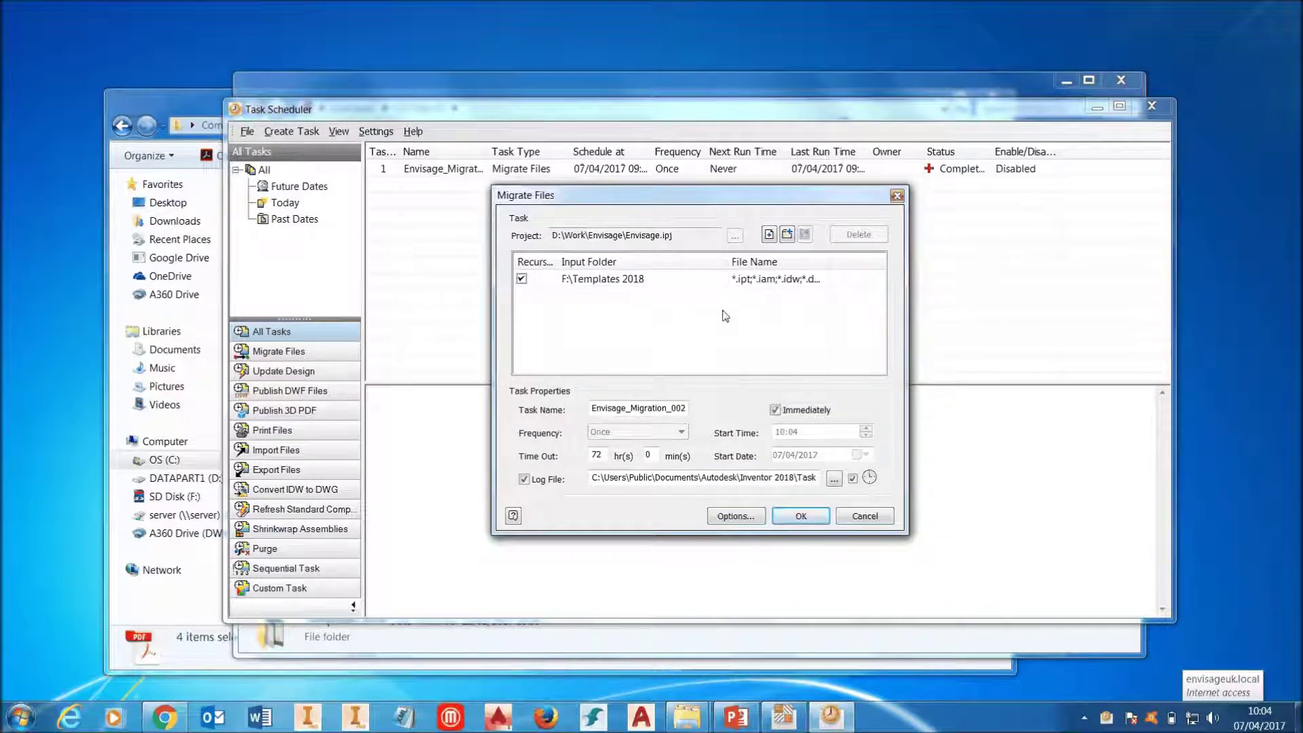
click(788, 517)
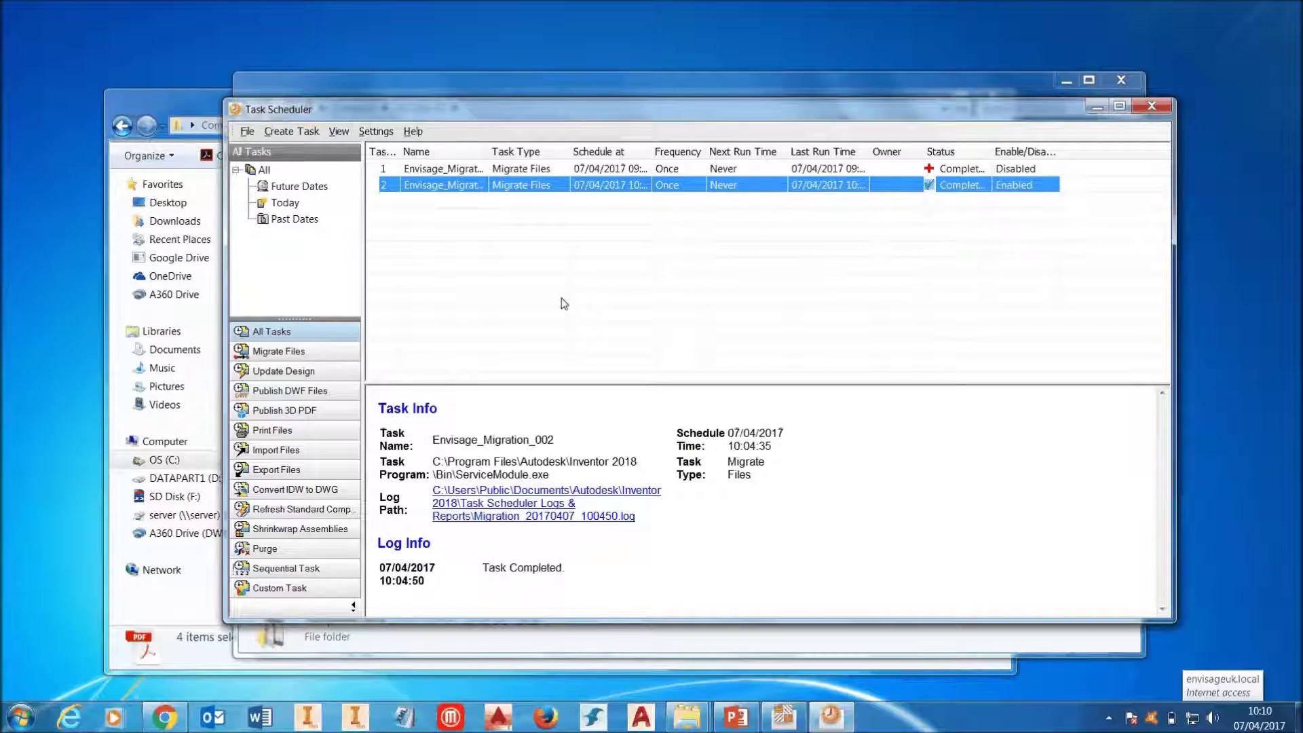
- Check the first migration task, then create a report for Envisage_Migration_002
click(805, 170)
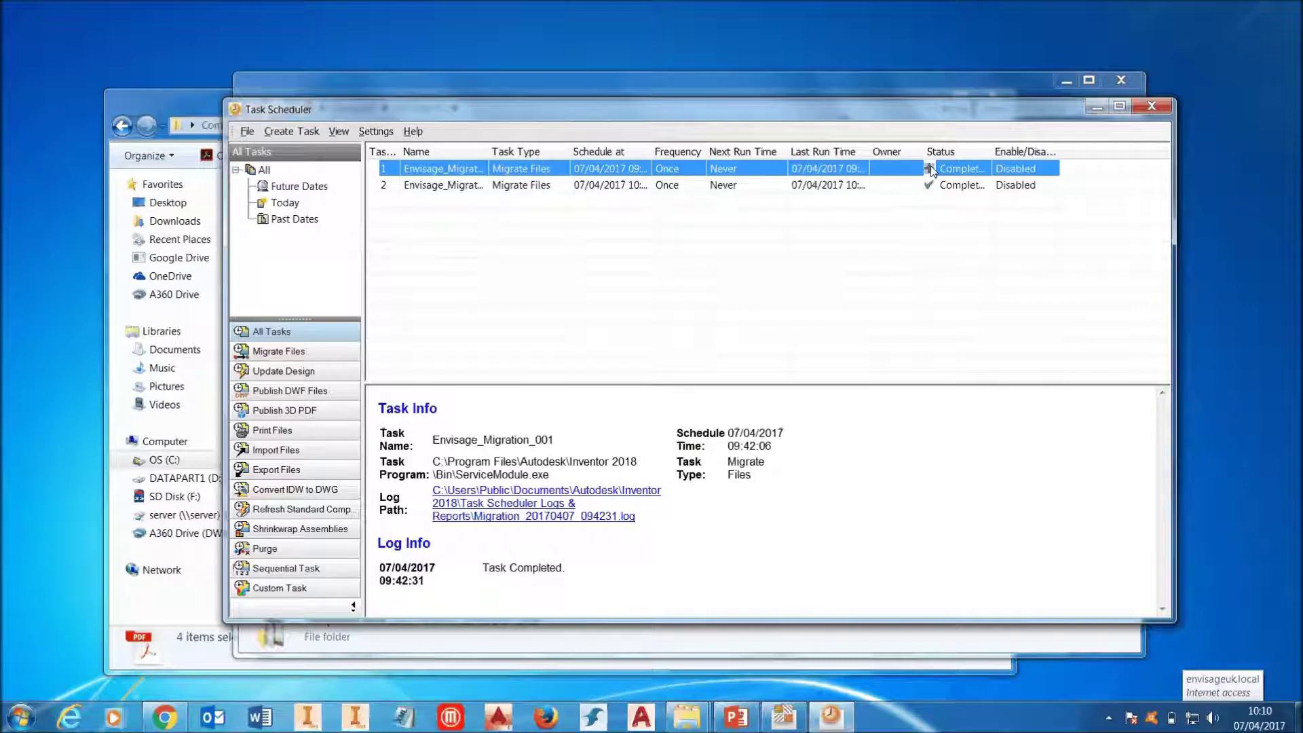
click(904, 187)
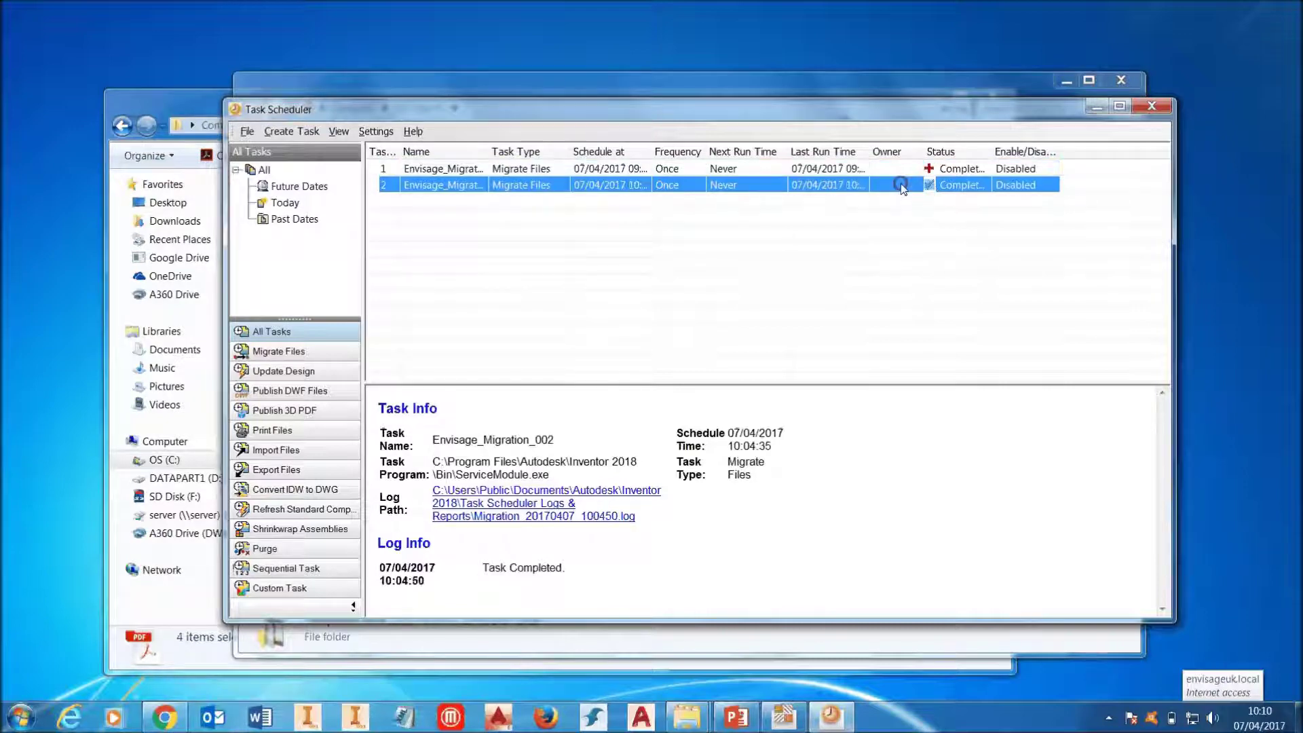
right_click(903, 188)
click(923, 258)
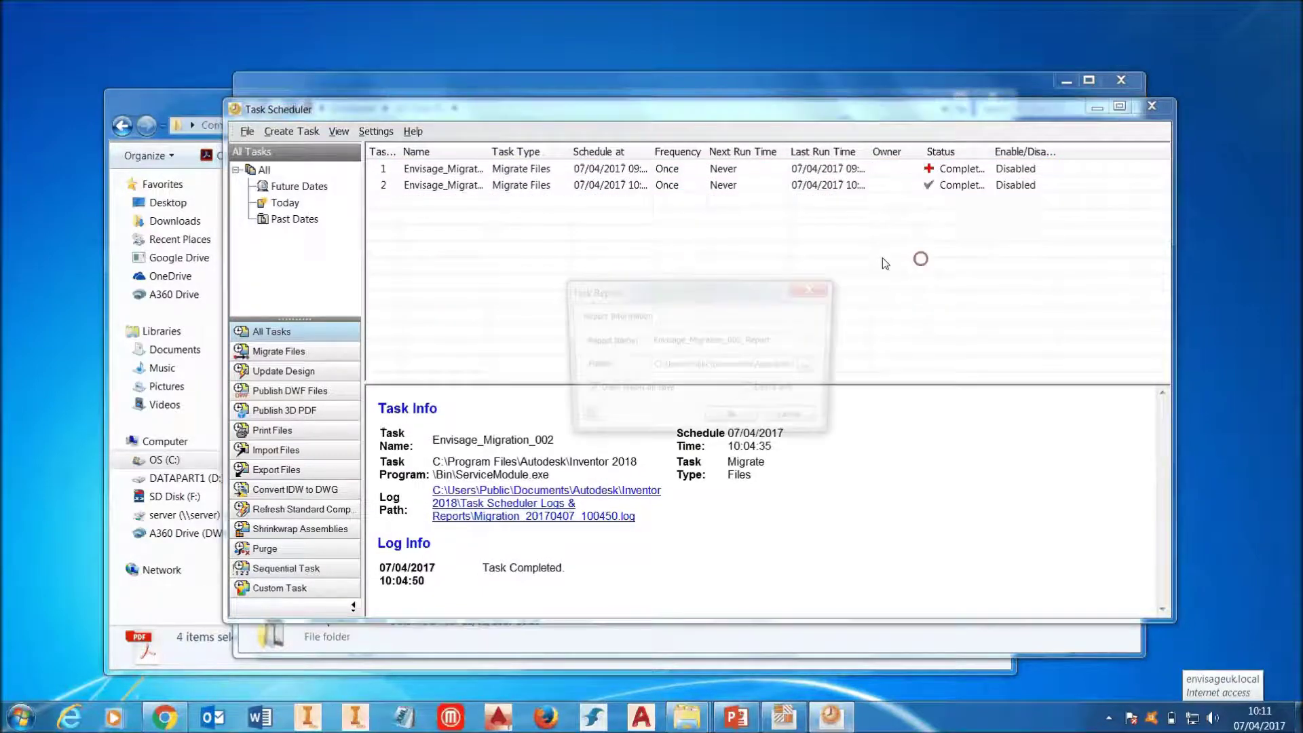
- Review the Envisage_Migration_002 task report showing all Templates 2018 files migrated, then close it and Task Scheduler
click(742, 423)
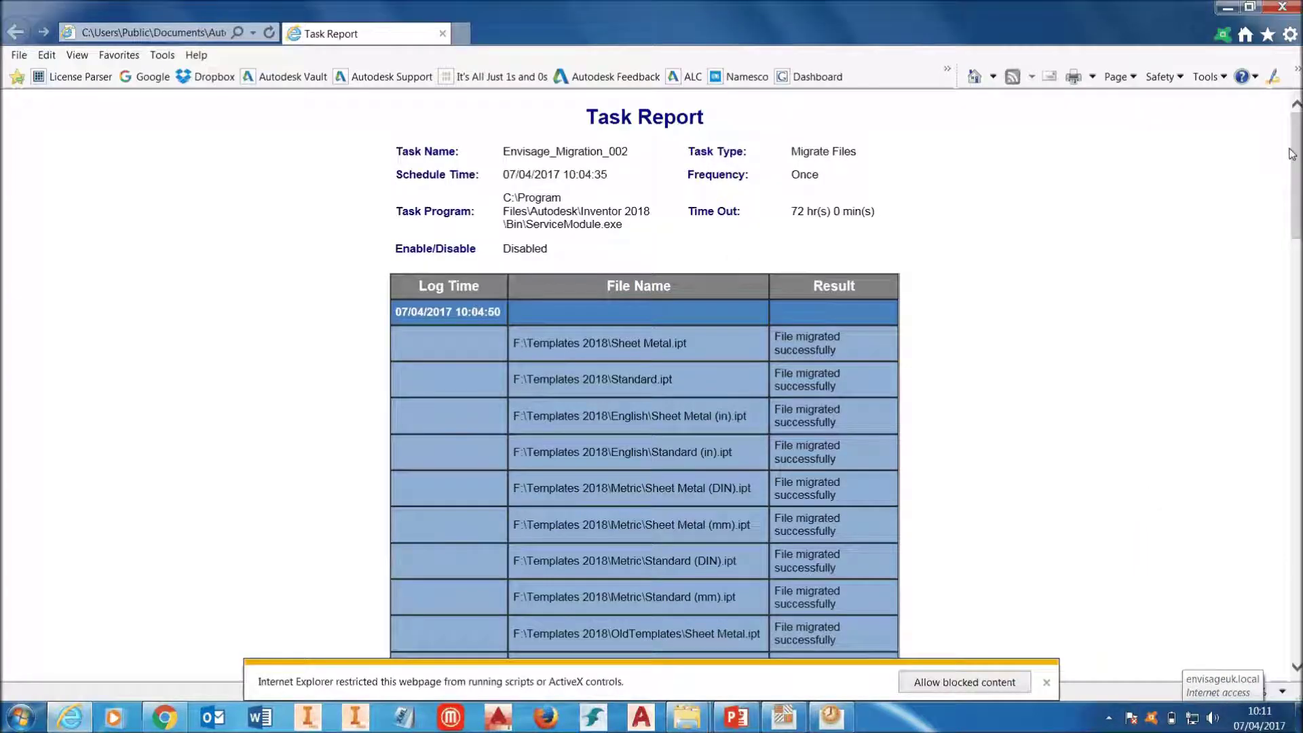
drag(1297, 159, 1258, 160)
click(1276, 11)
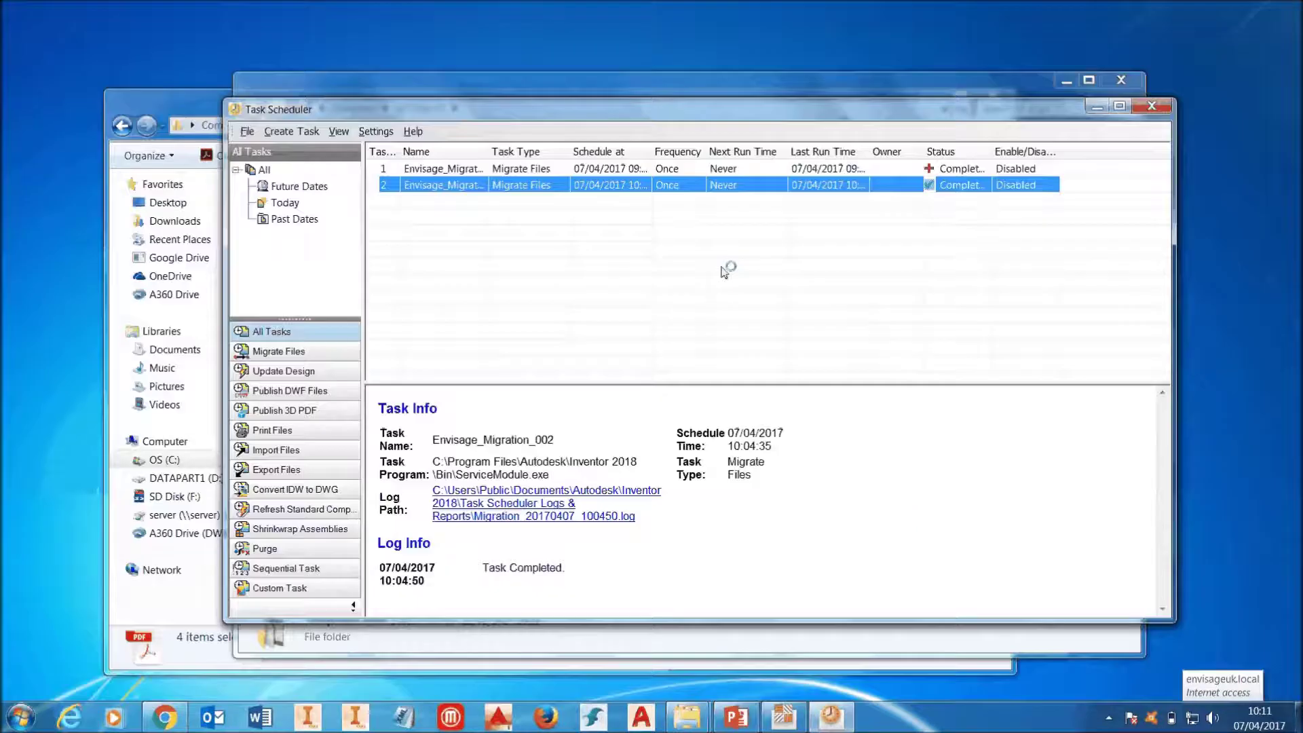
click(1152, 106)
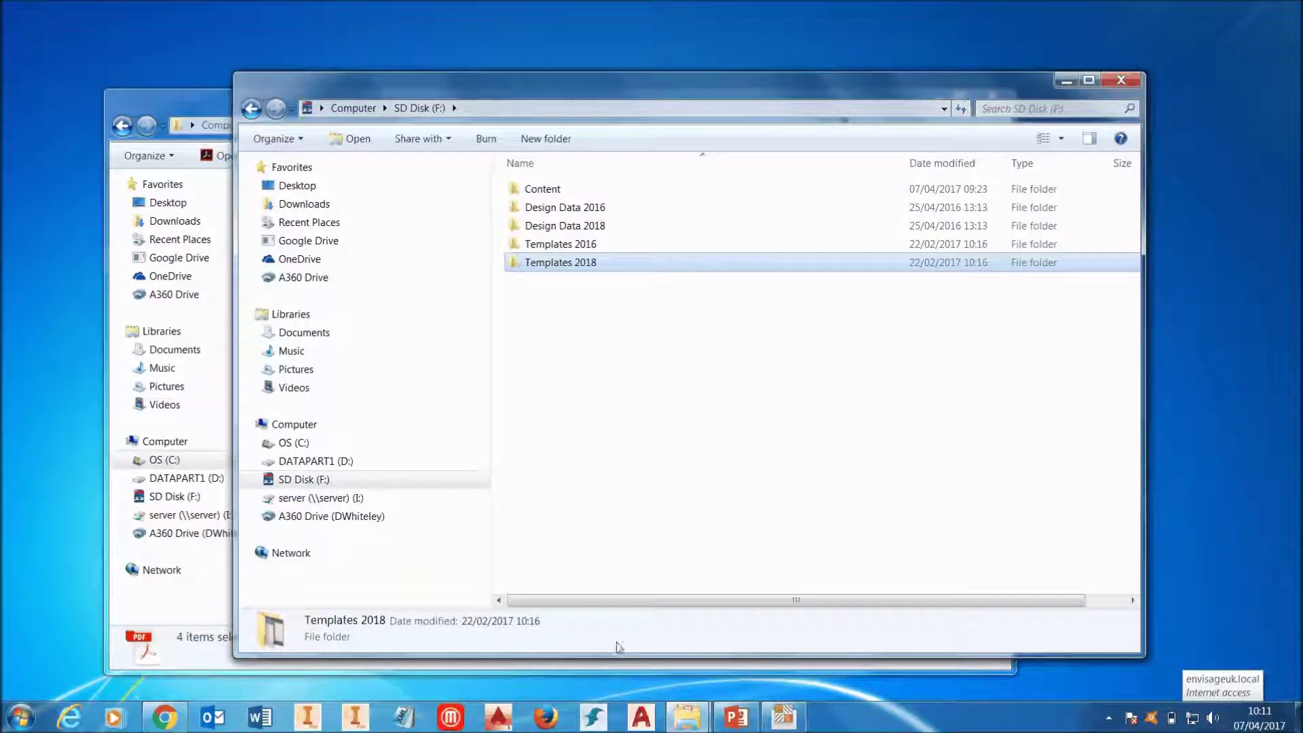
- Launch Inventor 2018 from the taskbar and choose Run at the licence activation prompt
click(345, 725)
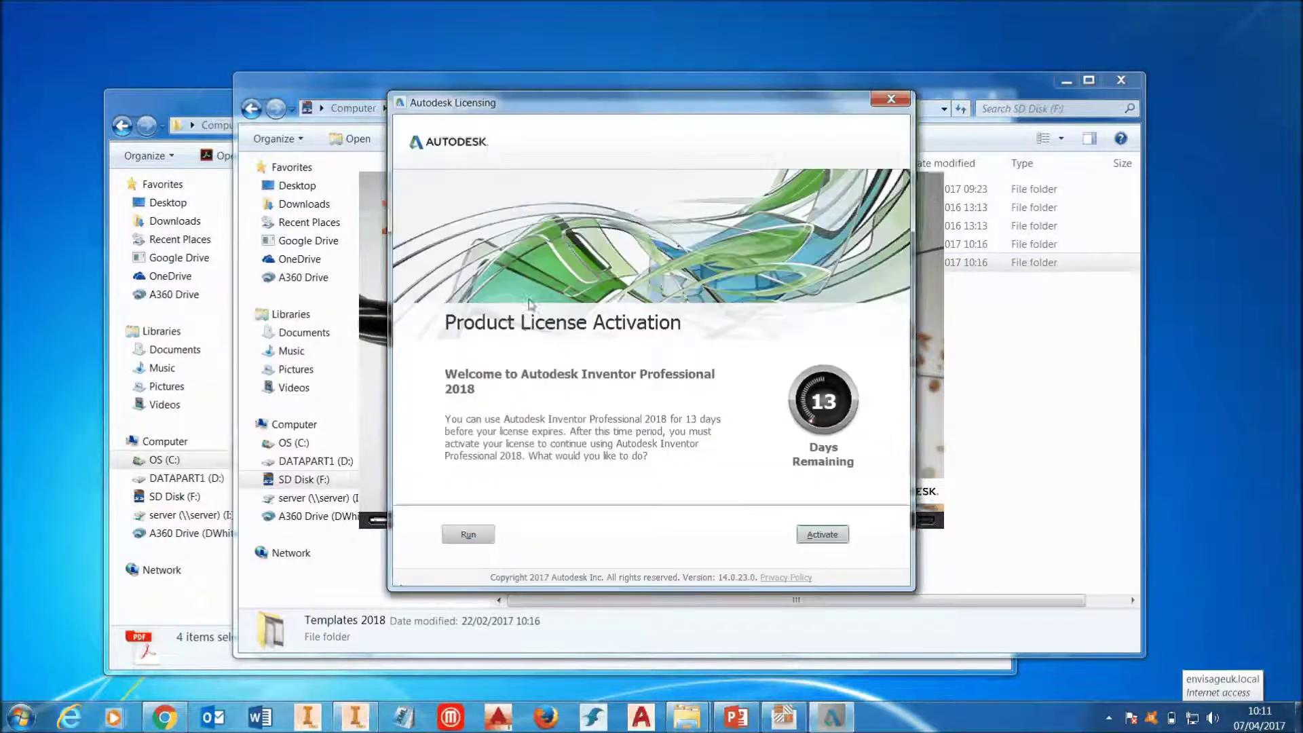
click(462, 535)
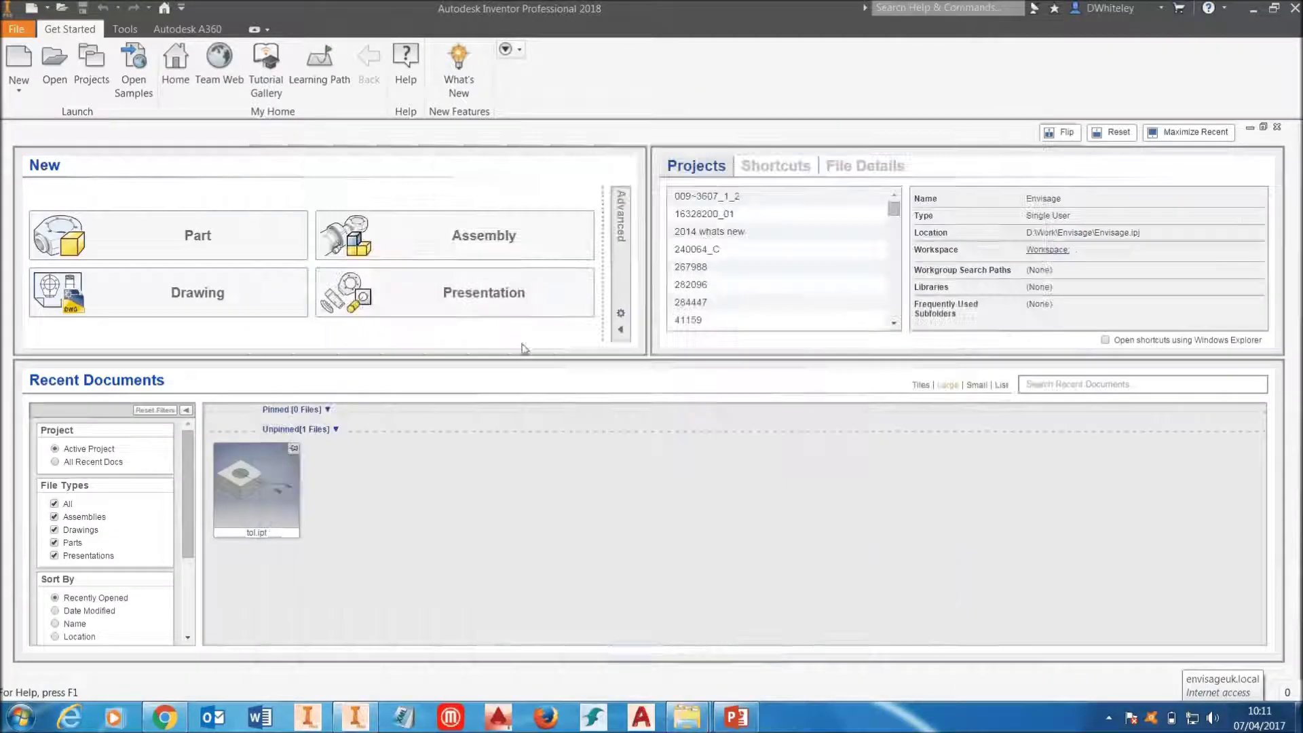
- In Application Options, set the Default templates folder to F:\Templates 2018 and apply it
click(125, 28)
click(32, 68)
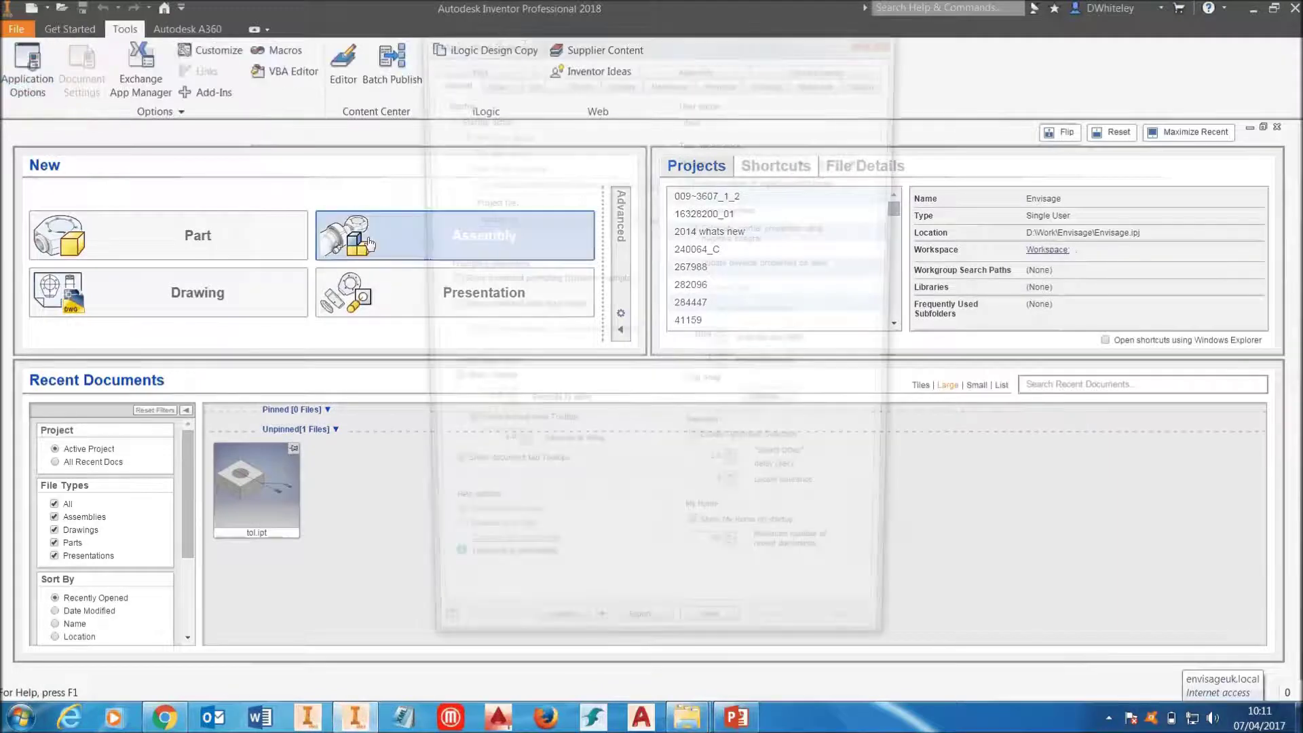
click(528, 79)
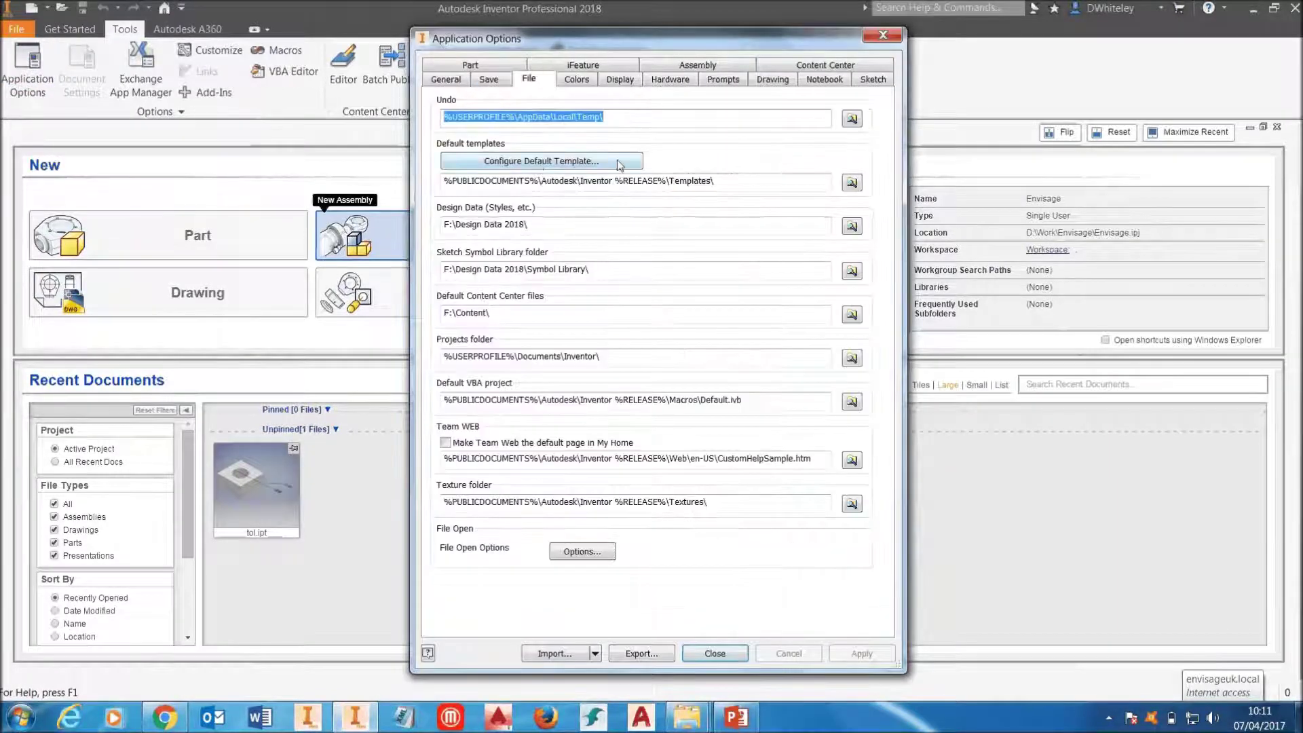
click(851, 183)
click(439, 280)
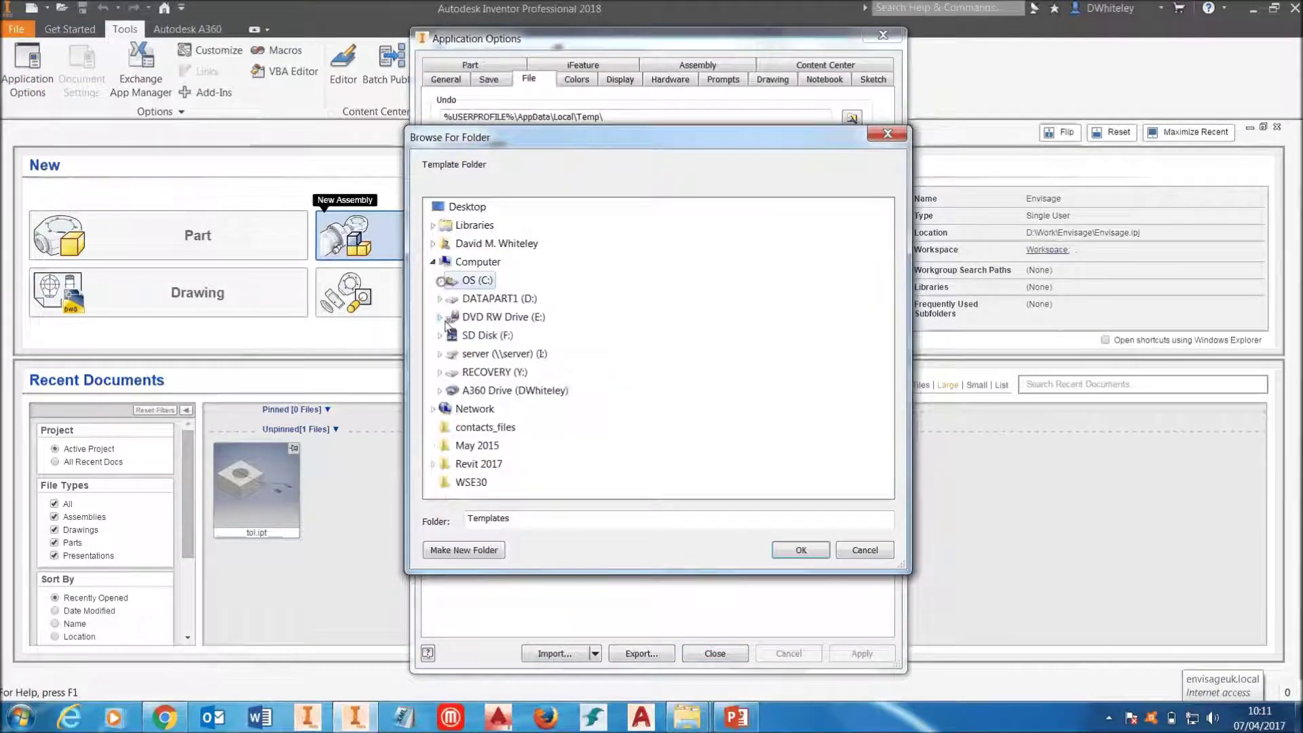
click(440, 335)
double_click(505, 426)
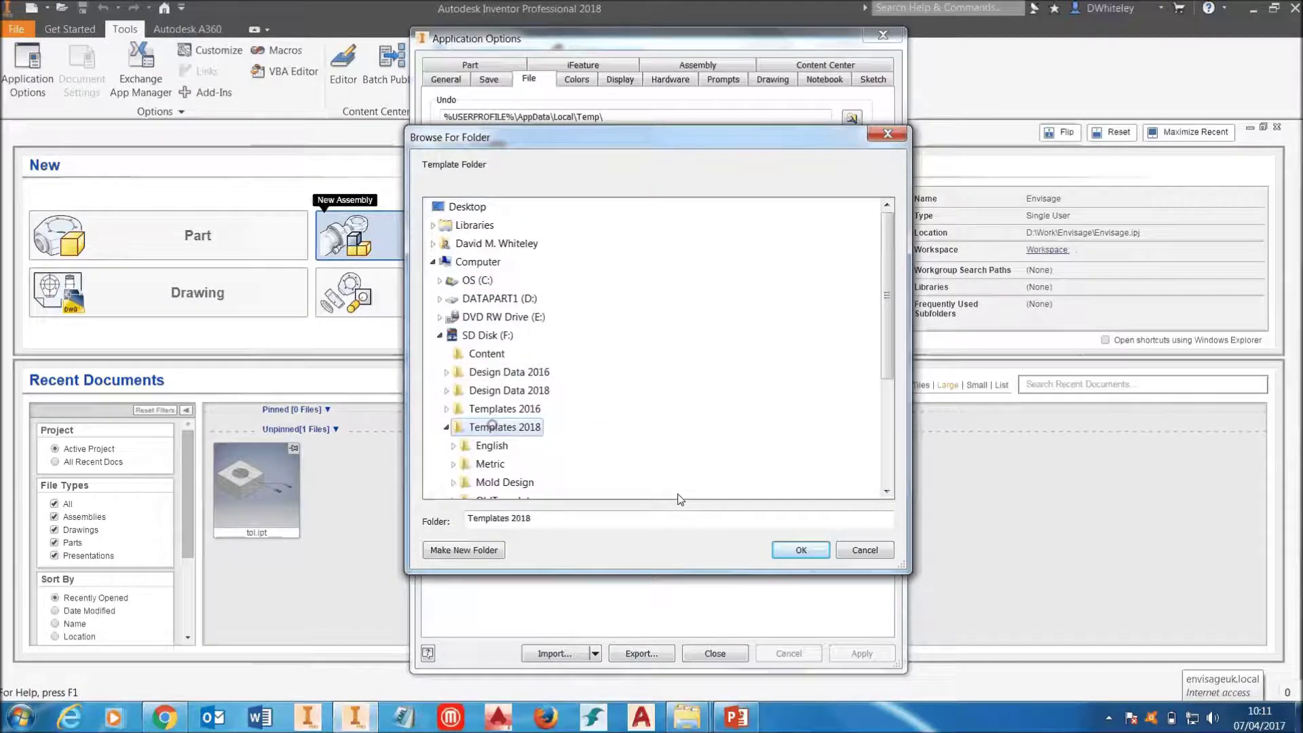
click(795, 550)
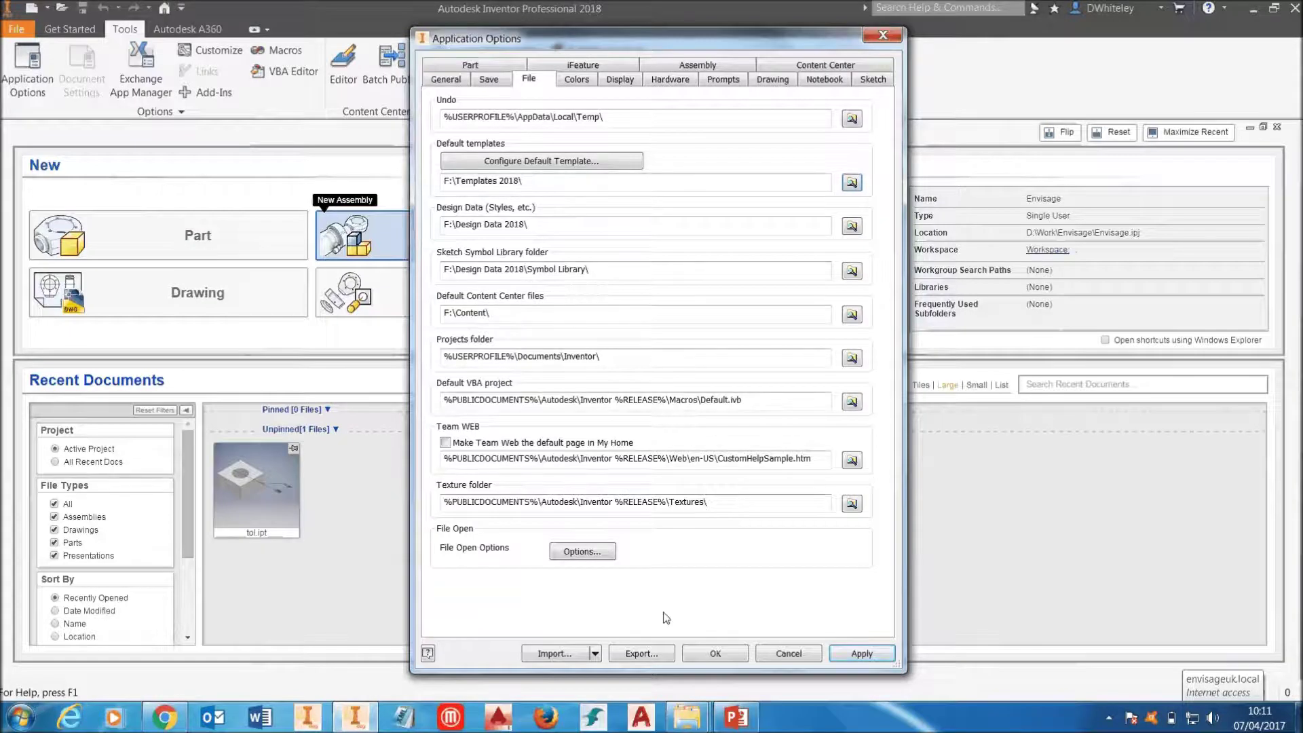
click(716, 653)
click(613, 390)
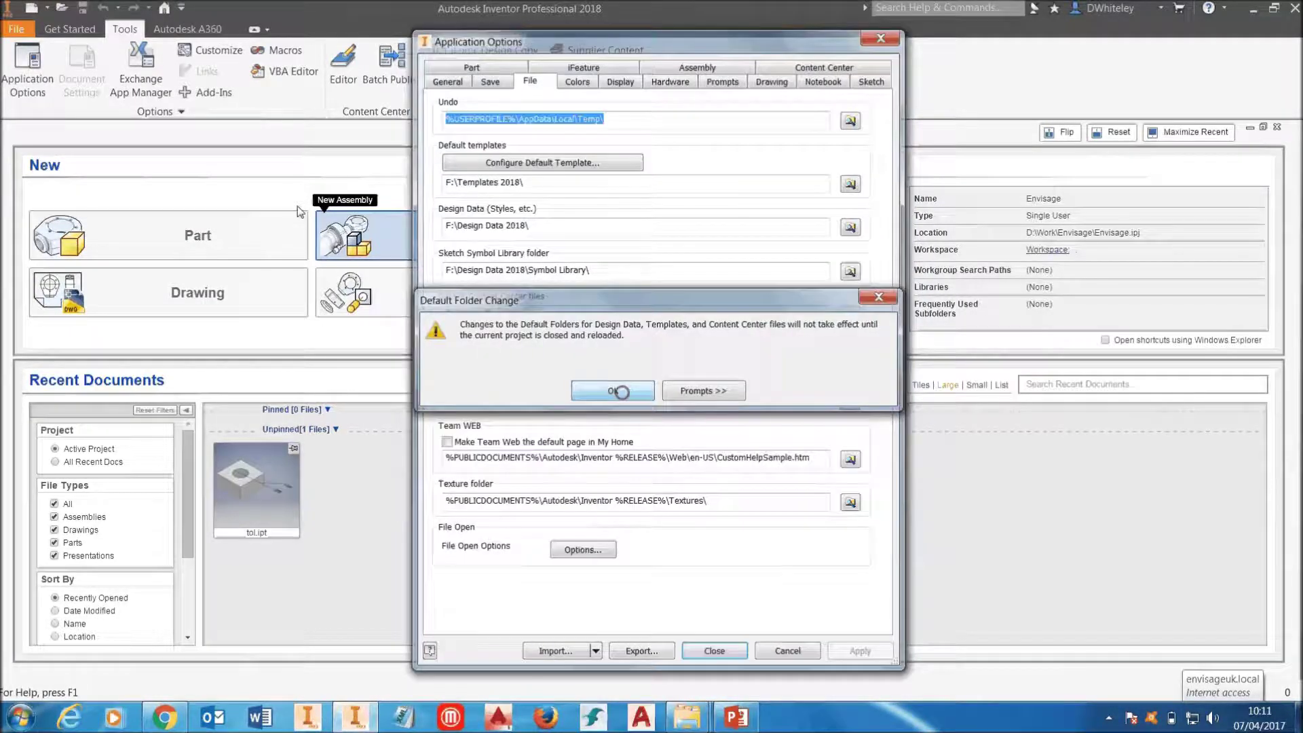
- Reload the Envisage project by switching to EngServ and back to Envisage in Projects
click(68, 30)
click(91, 64)
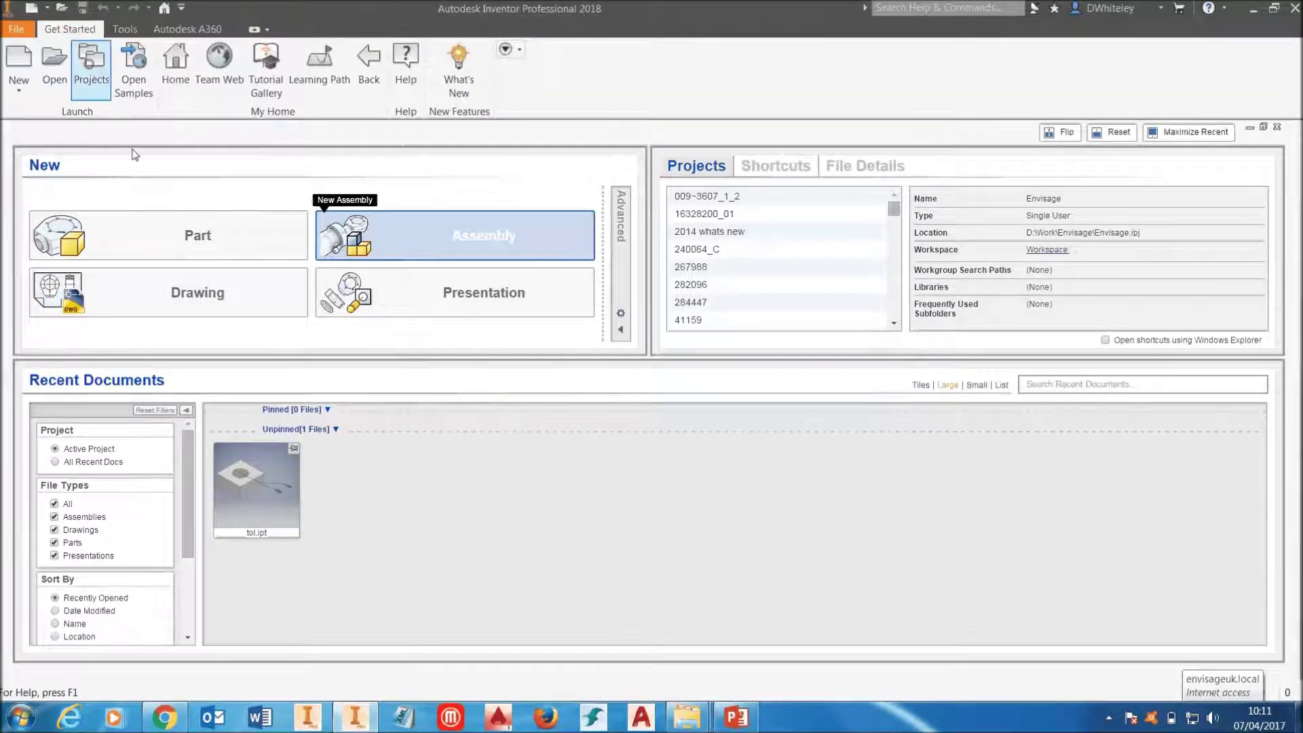
click(75, 358)
click(66, 371)
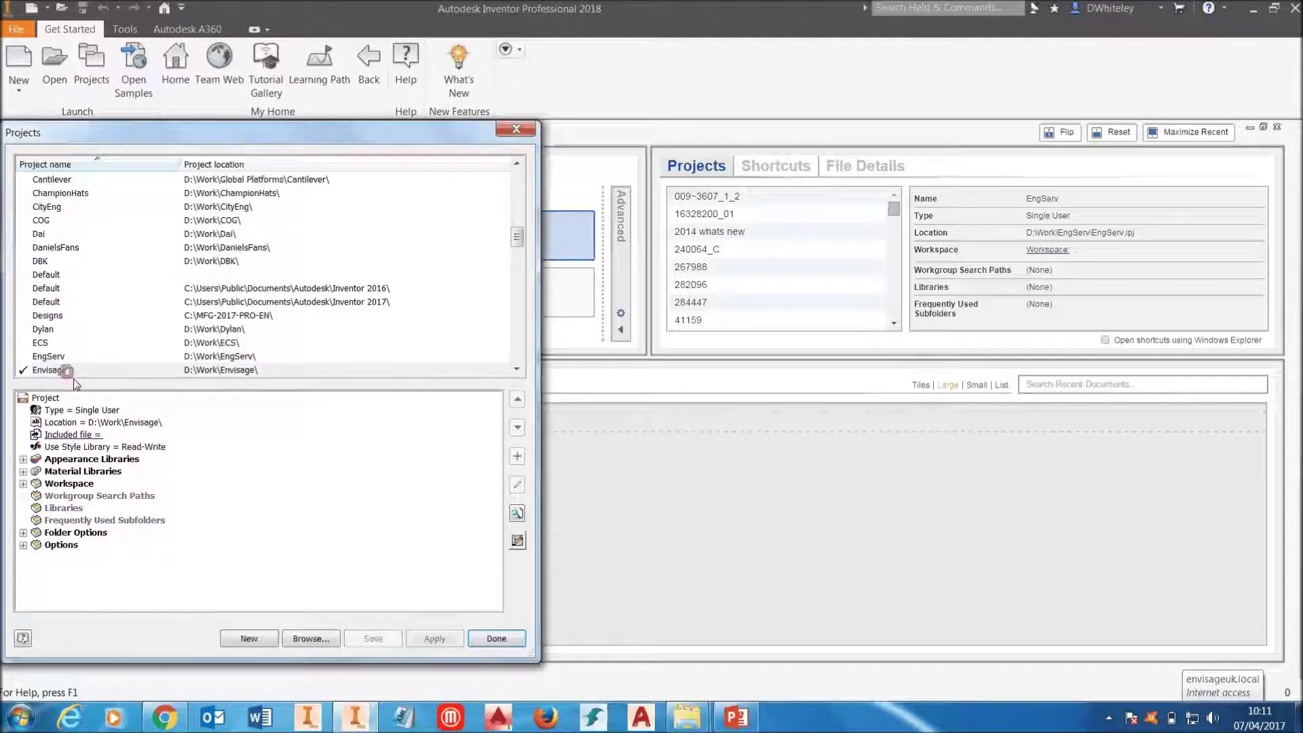
click(496, 639)
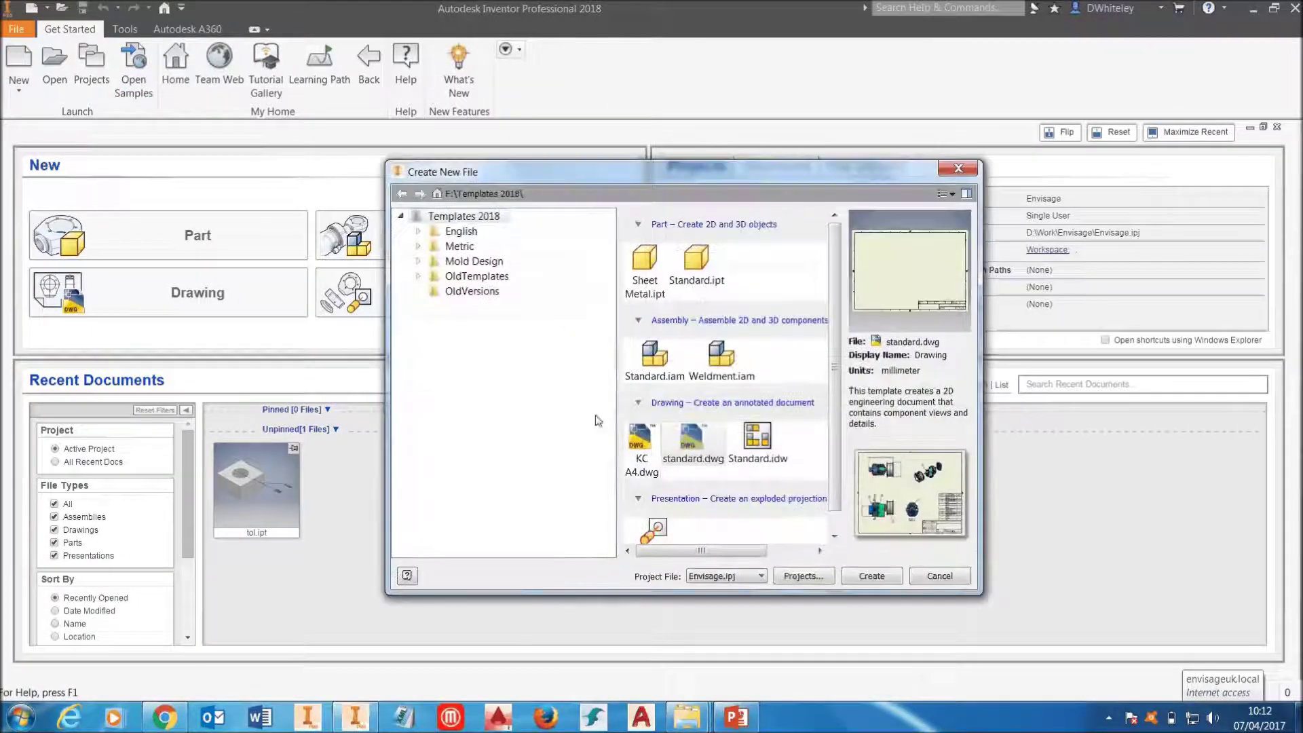
- Create Drawing1 from the Templates 2018 standard.dwg template, accepting the style conflict warning
double_click(691, 446)
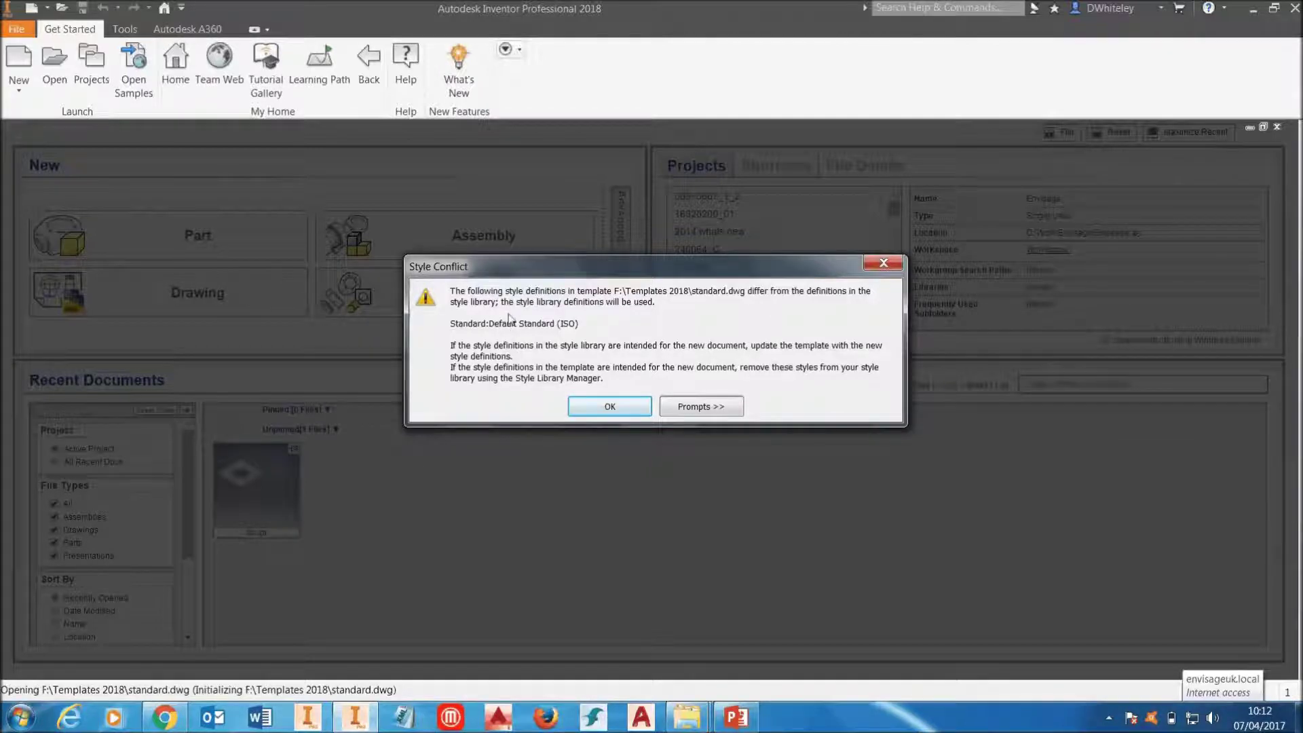
click(592, 411)
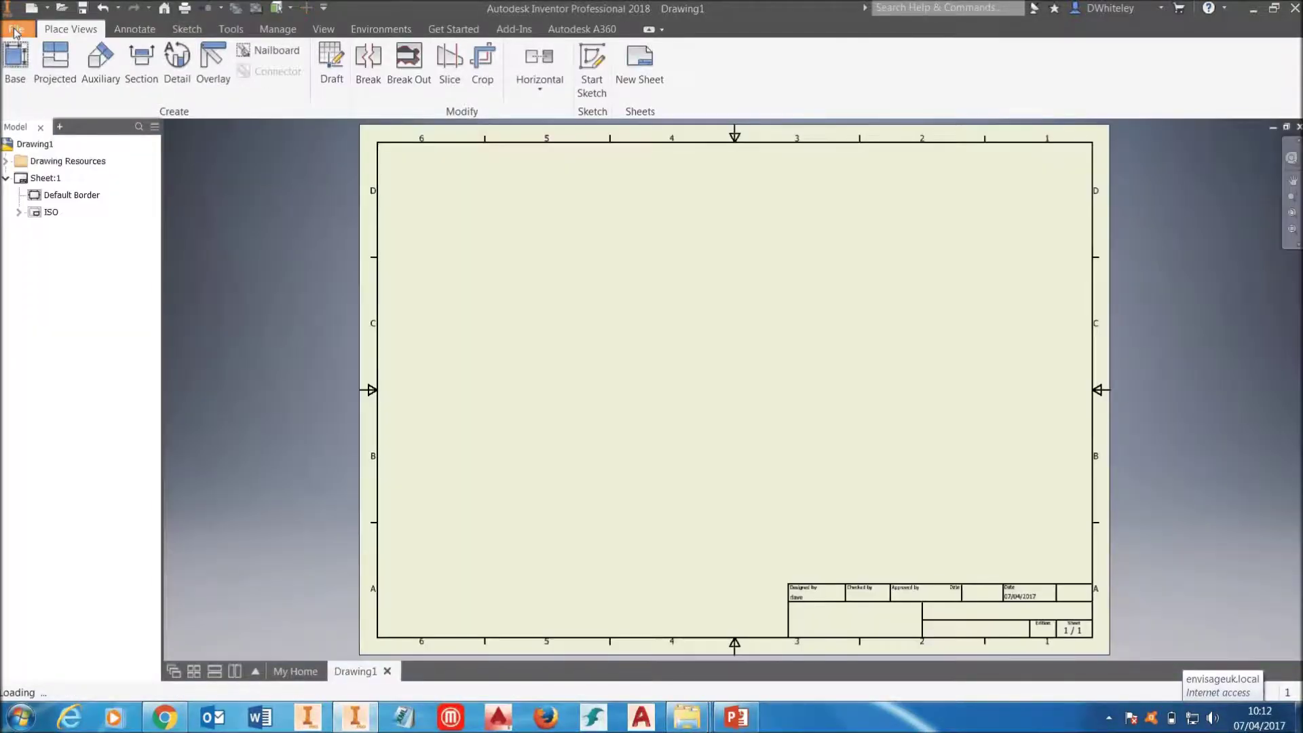
- Save a copy of the drawing as a template, replacing standard.dwg in Templates 2018
click(15, 30)
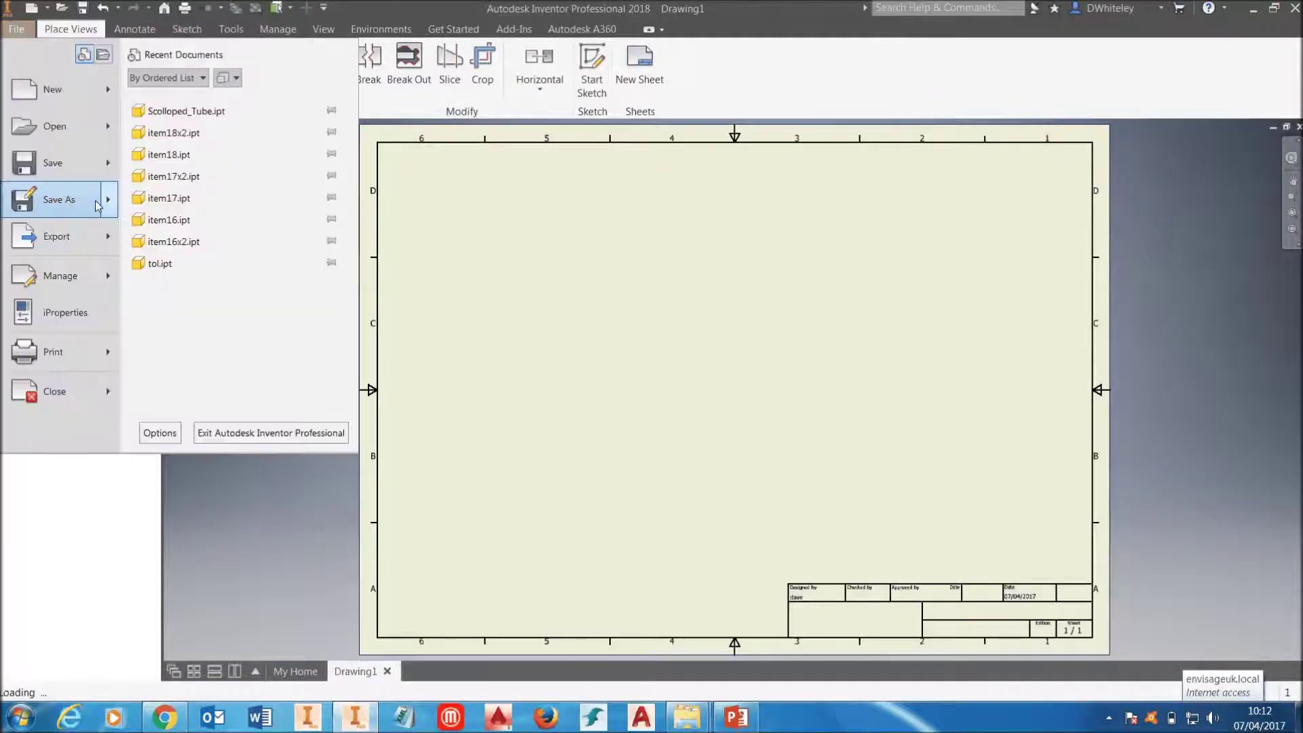
mouse_move(105, 200)
click(211, 231)
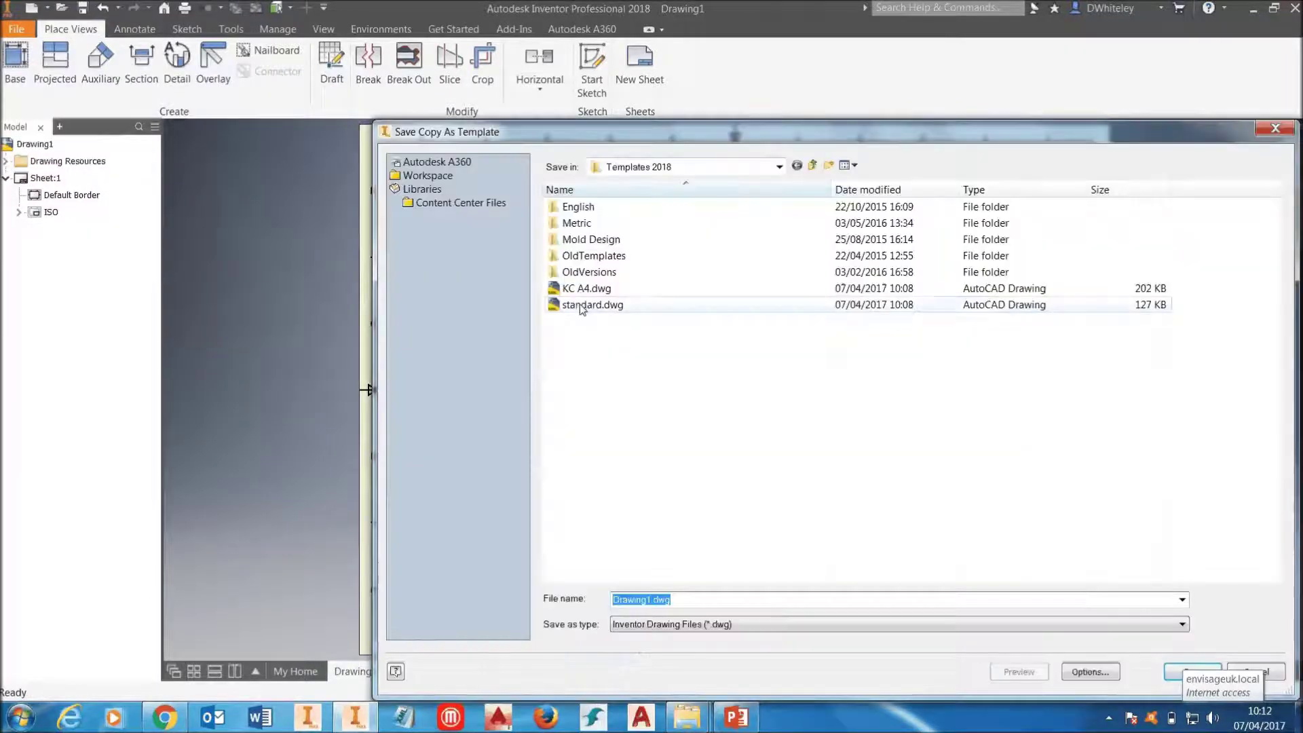
click(578, 306)
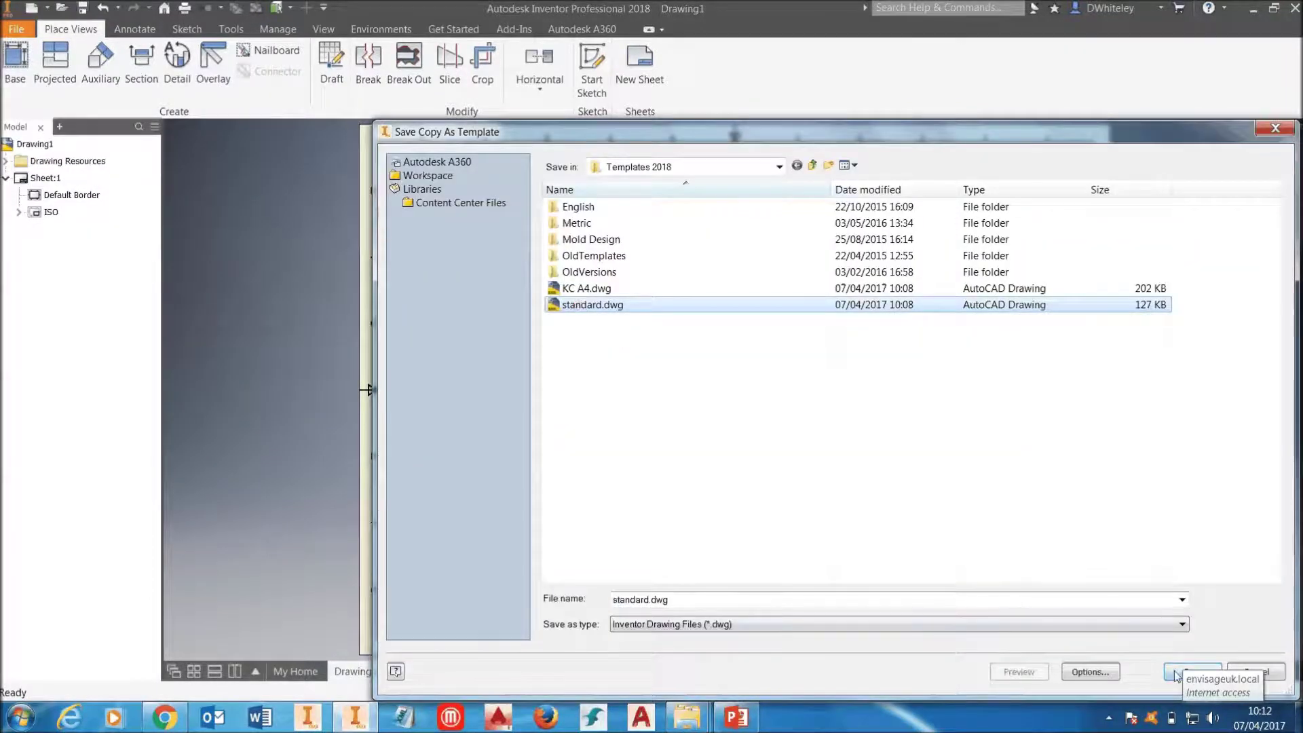
key(Return)
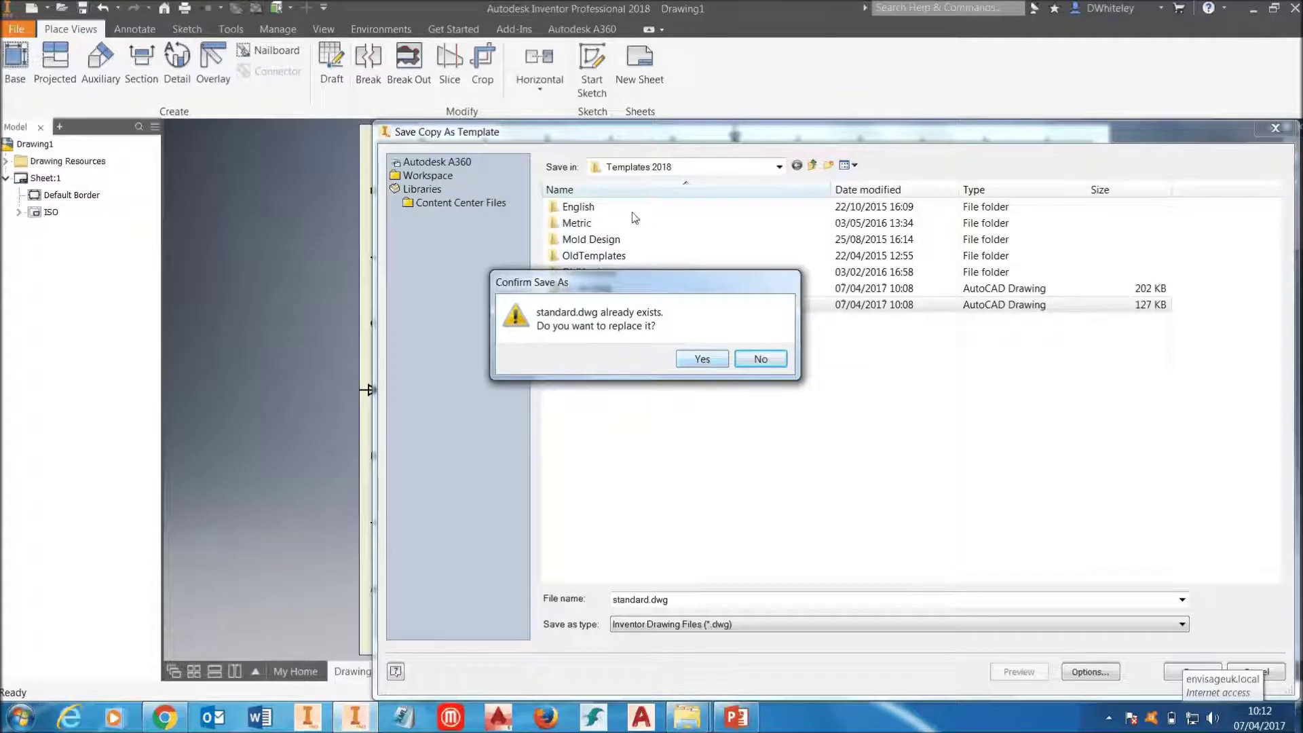
click(692, 358)
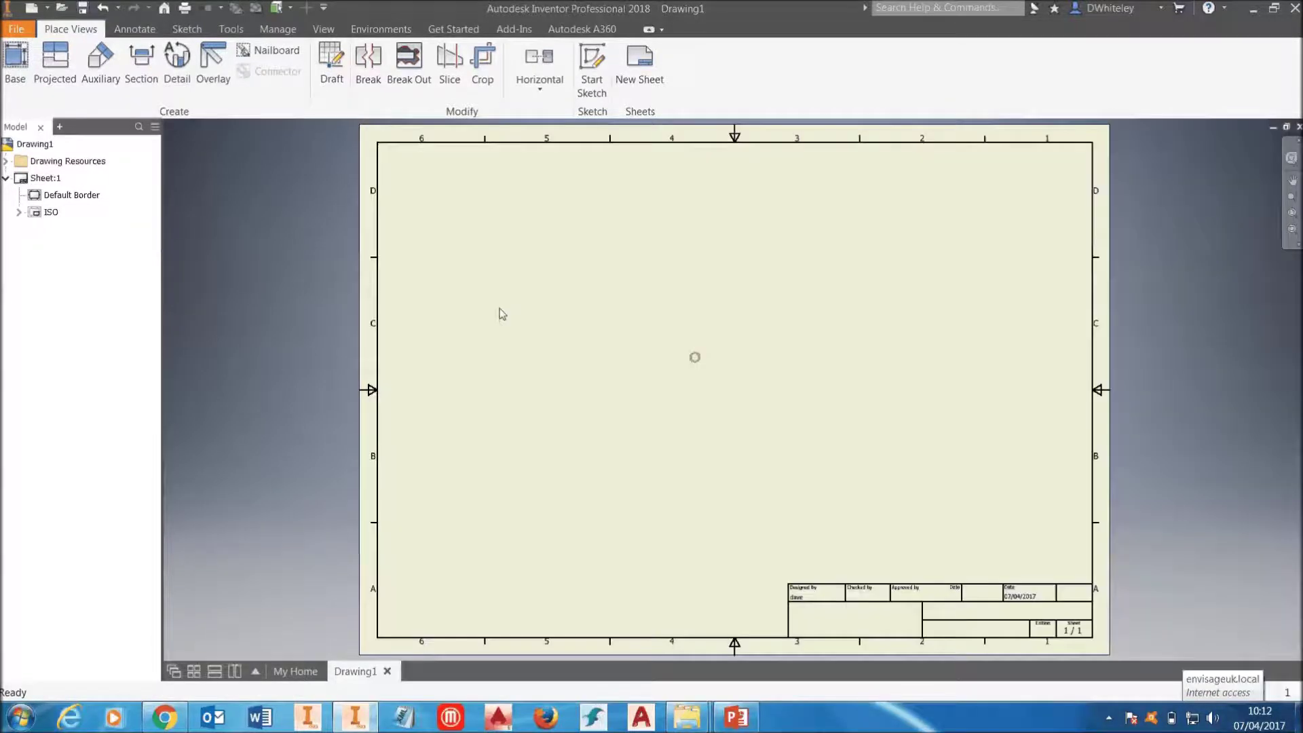
- Close Drawing1, start Drawing2 from standard.dwg, and bring up the PowerPoint slide show
click(1297, 126)
key(ctrl+n)
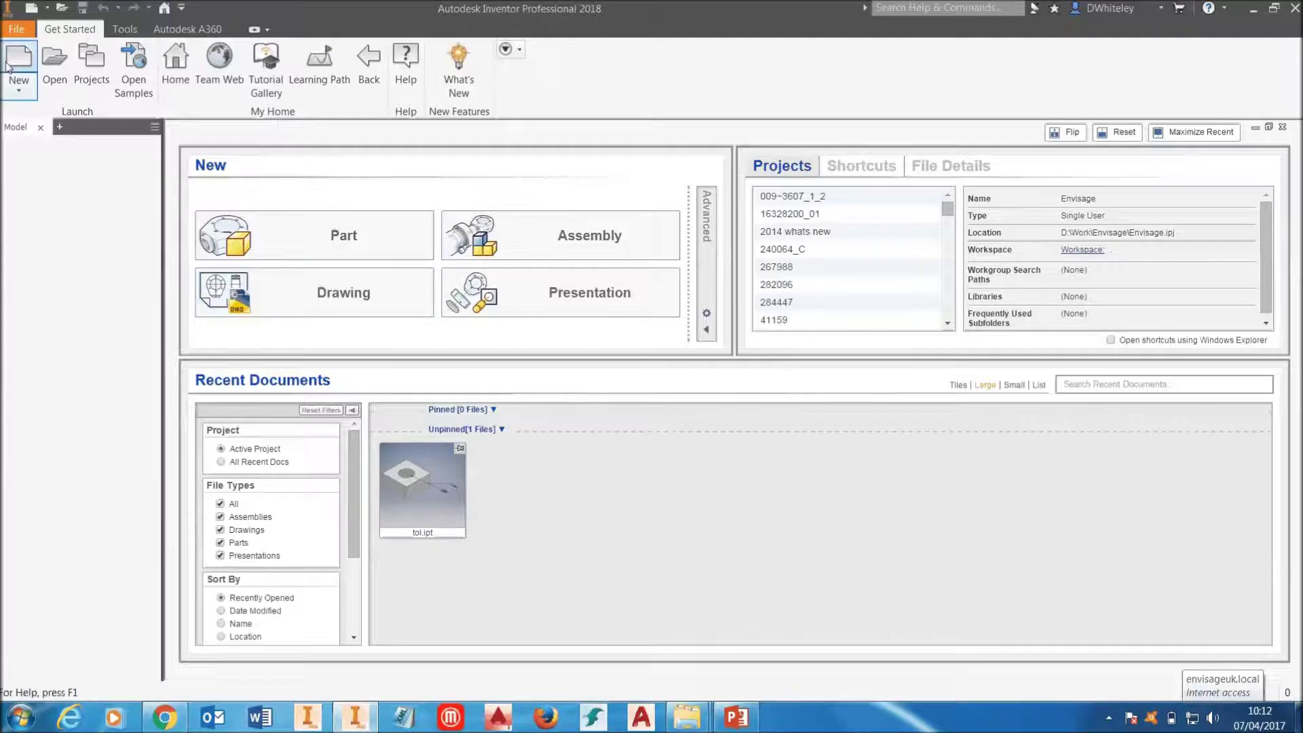
double_click(691, 434)
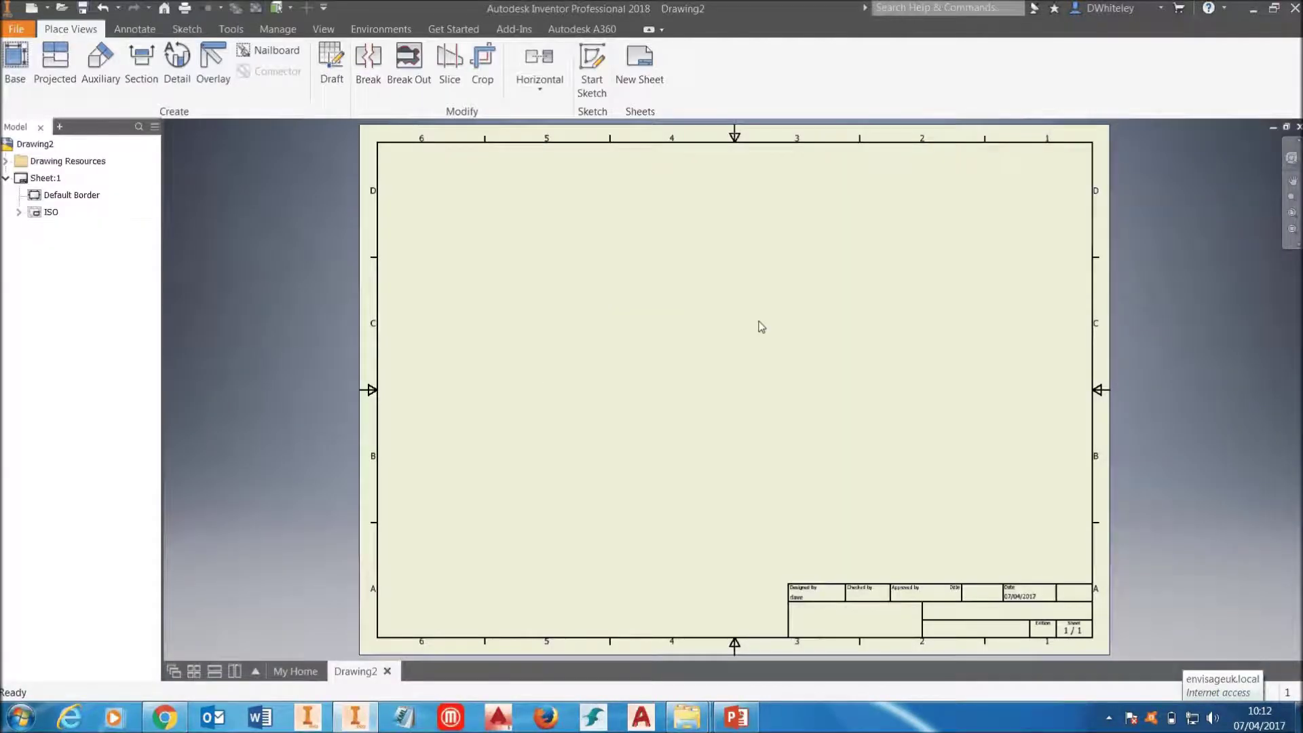
click(737, 718)
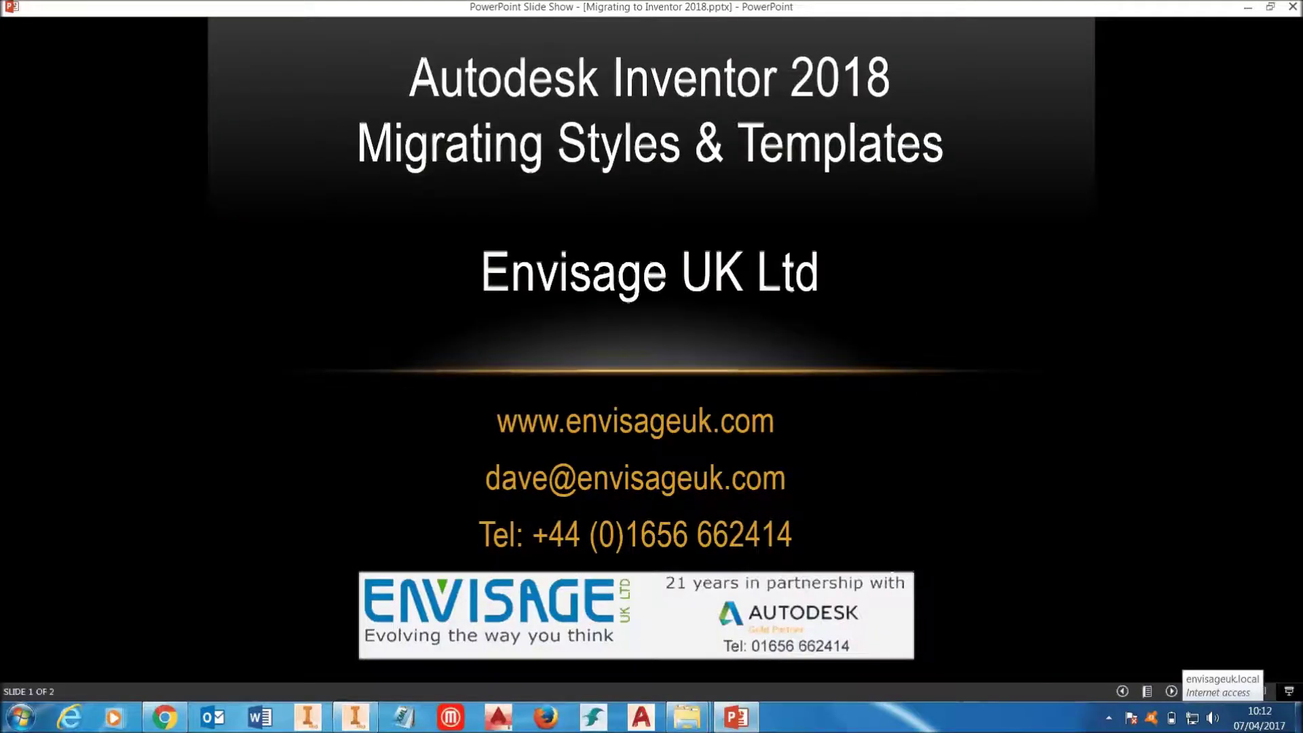
- Advance to the final slide advertising iTools and Automatic part numbering for Inventor 2018
click(272, 354)
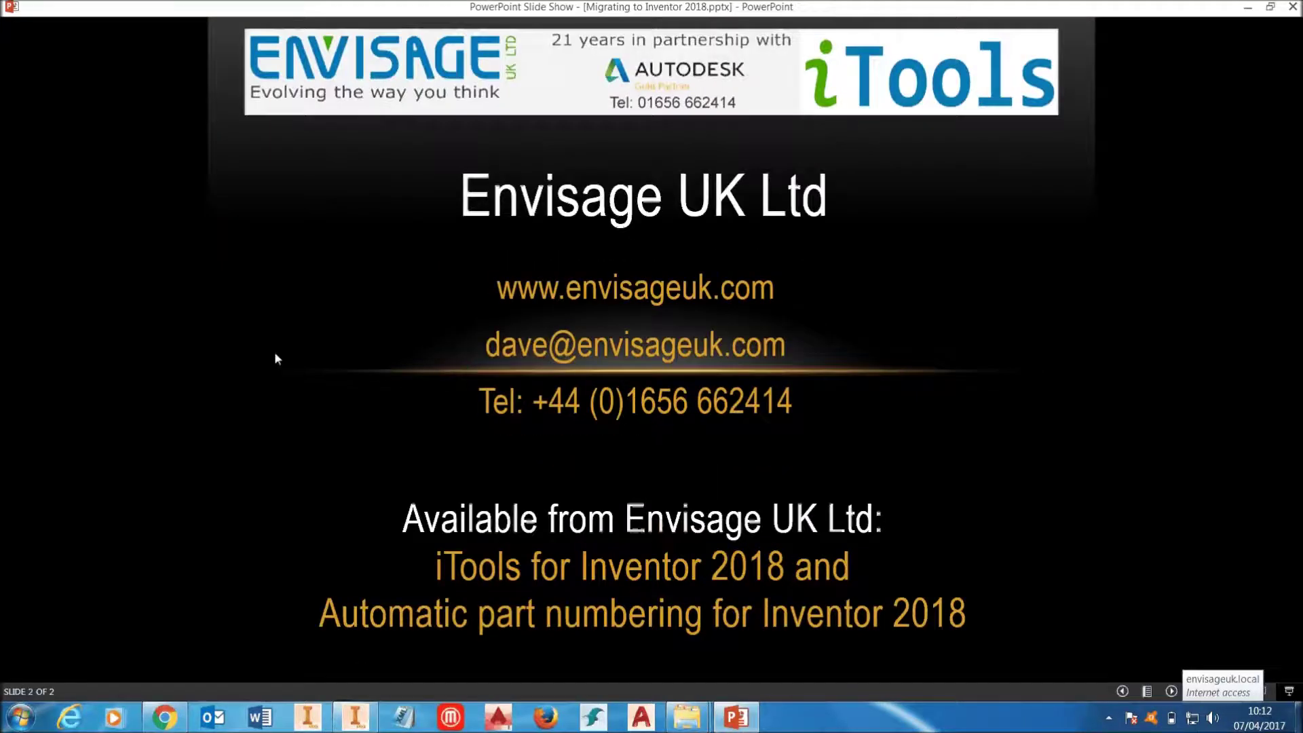